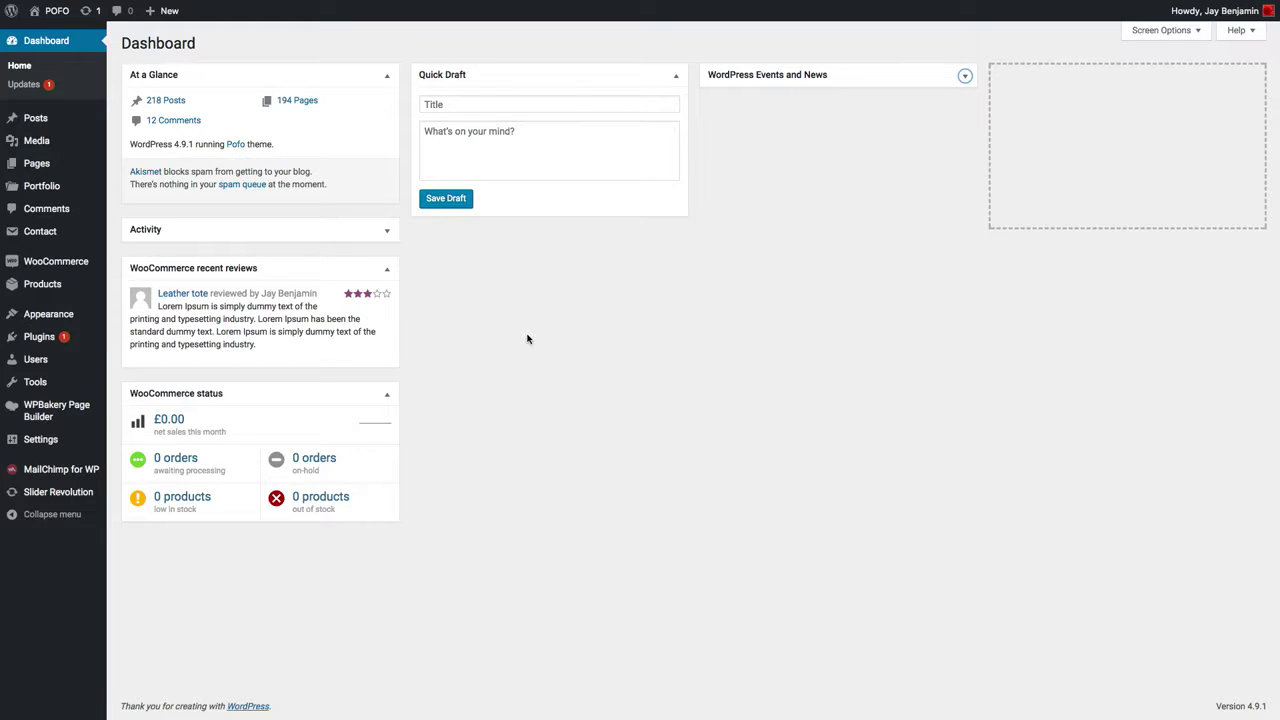
Step: Open the theme Customizer from the dashboard and view the Site Identity settings for title and tagline
mouse_move(57, 314)
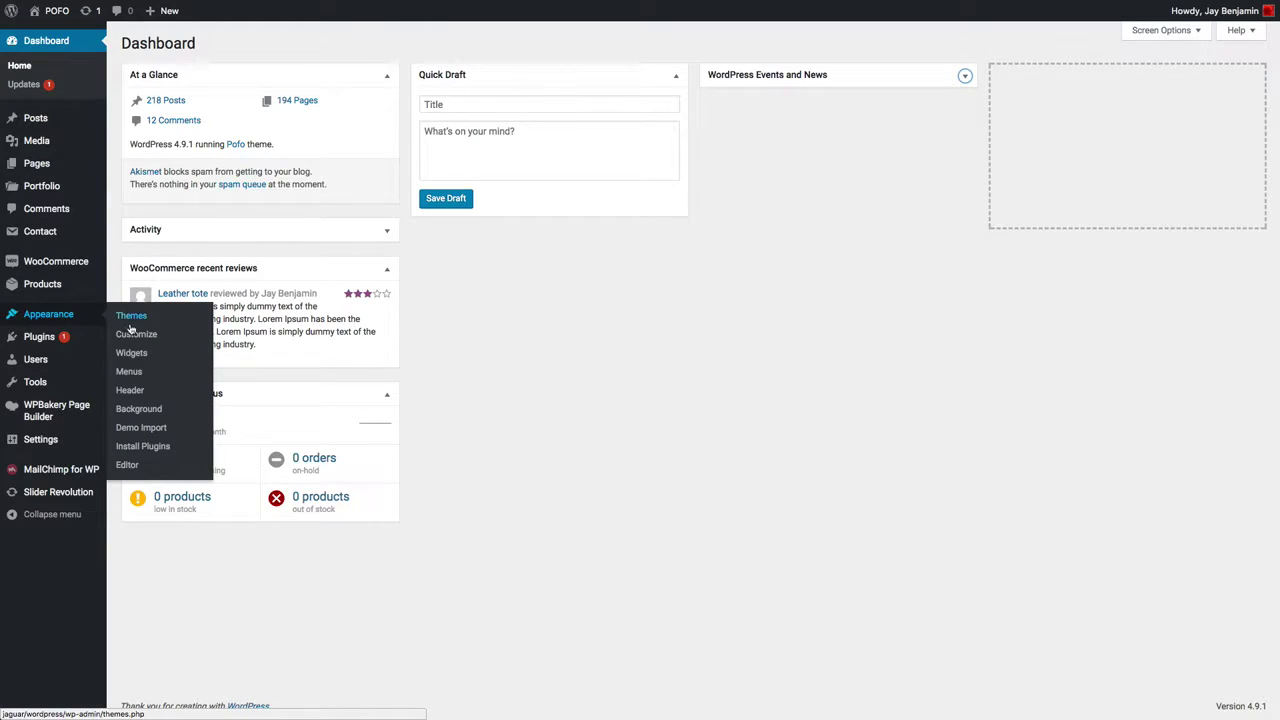
left_click(138, 337)
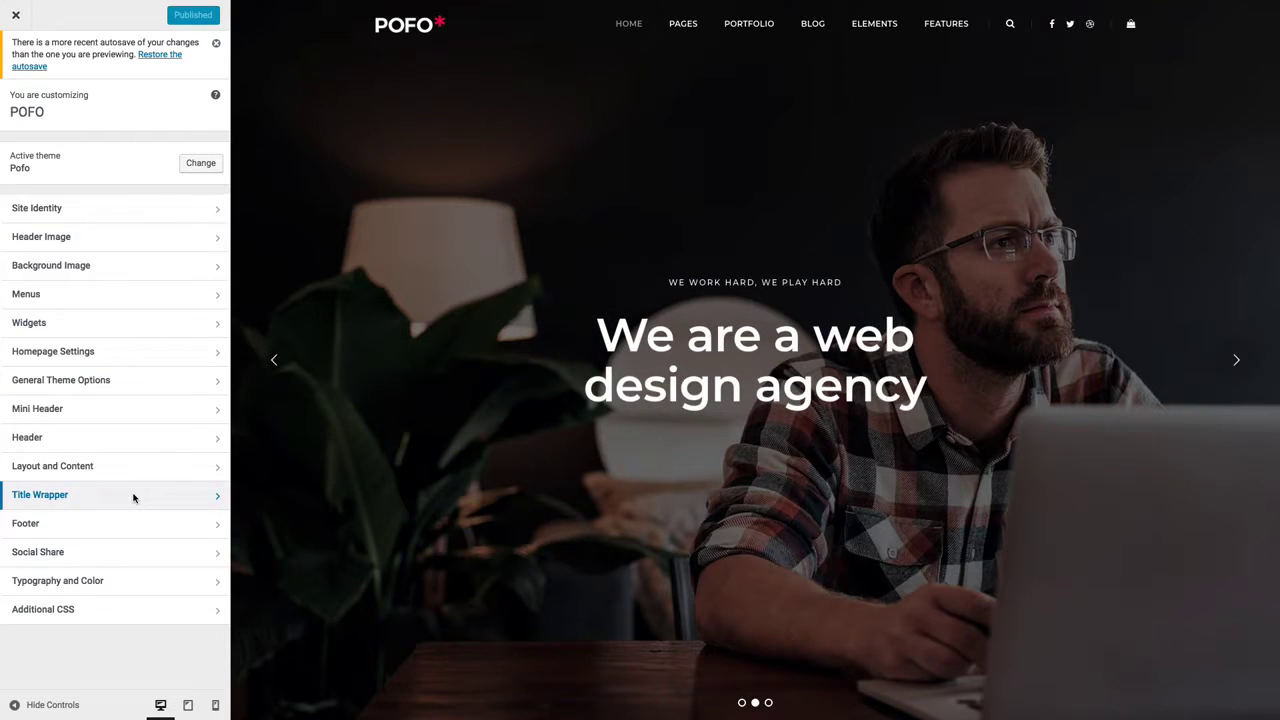
left_click(88, 209)
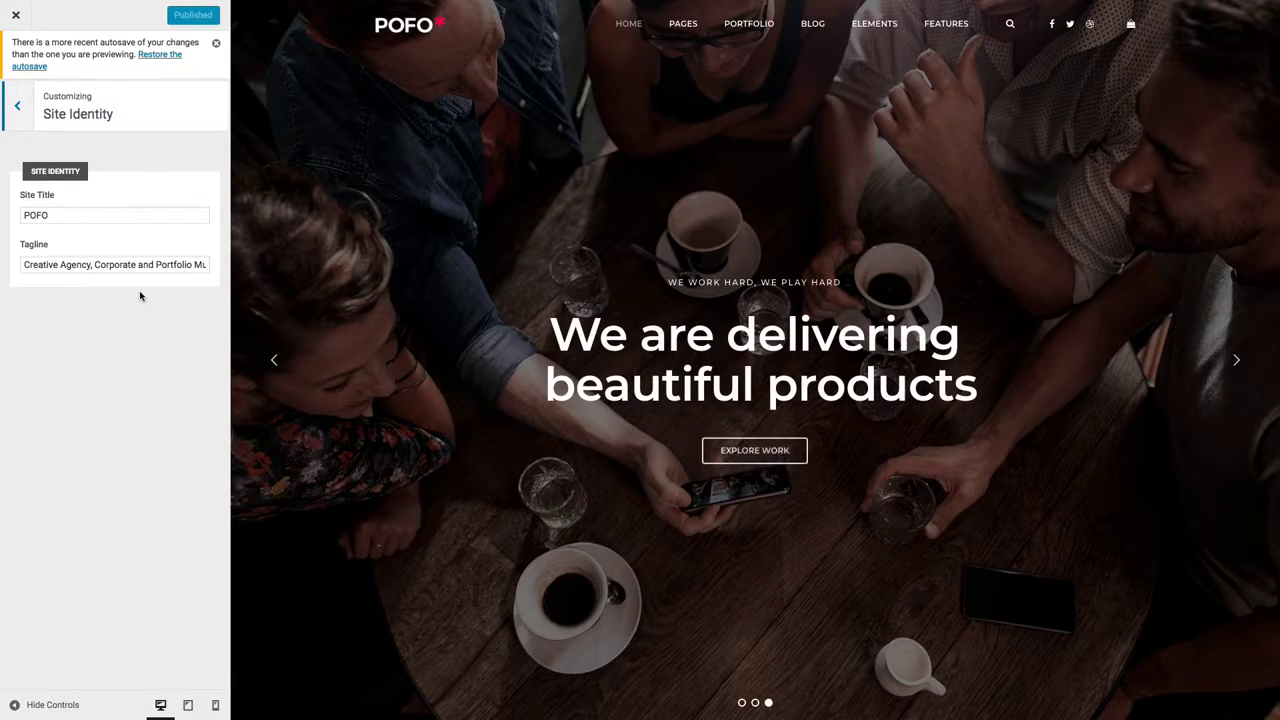
left_click(17, 108)
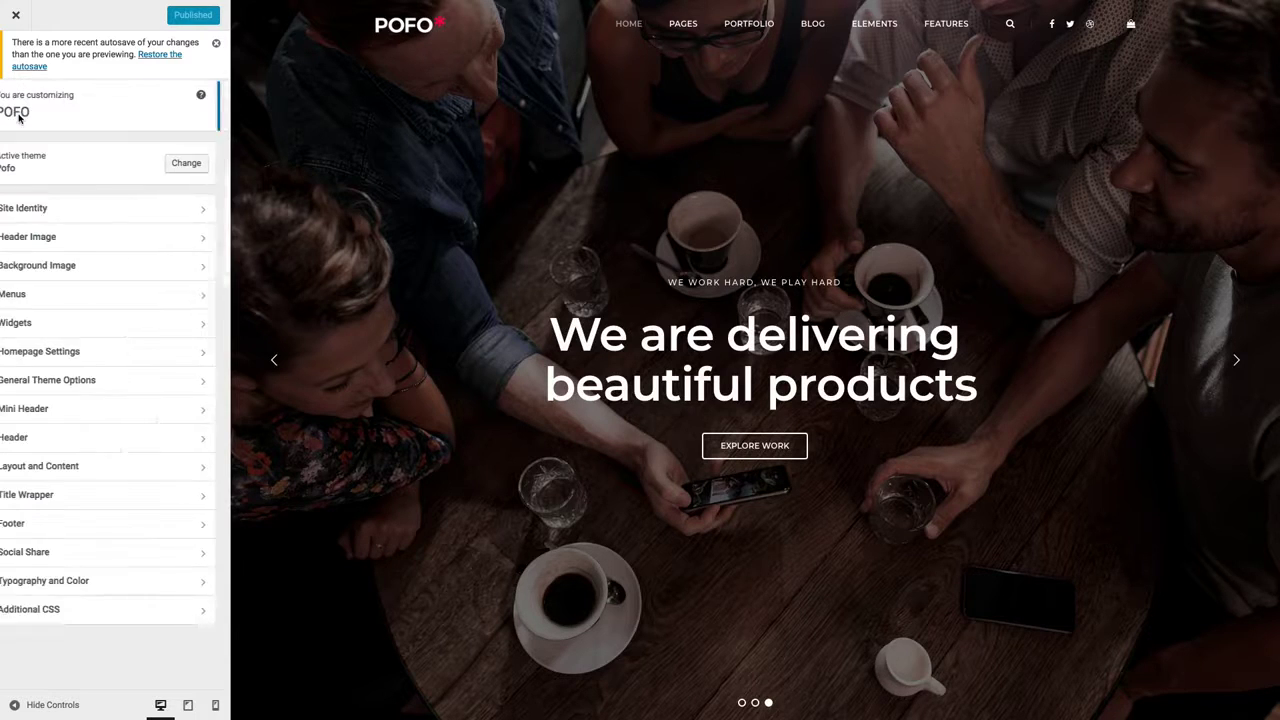
Step: Review the Header Image and Background Image sections of the Customizer
left_click(63, 237)
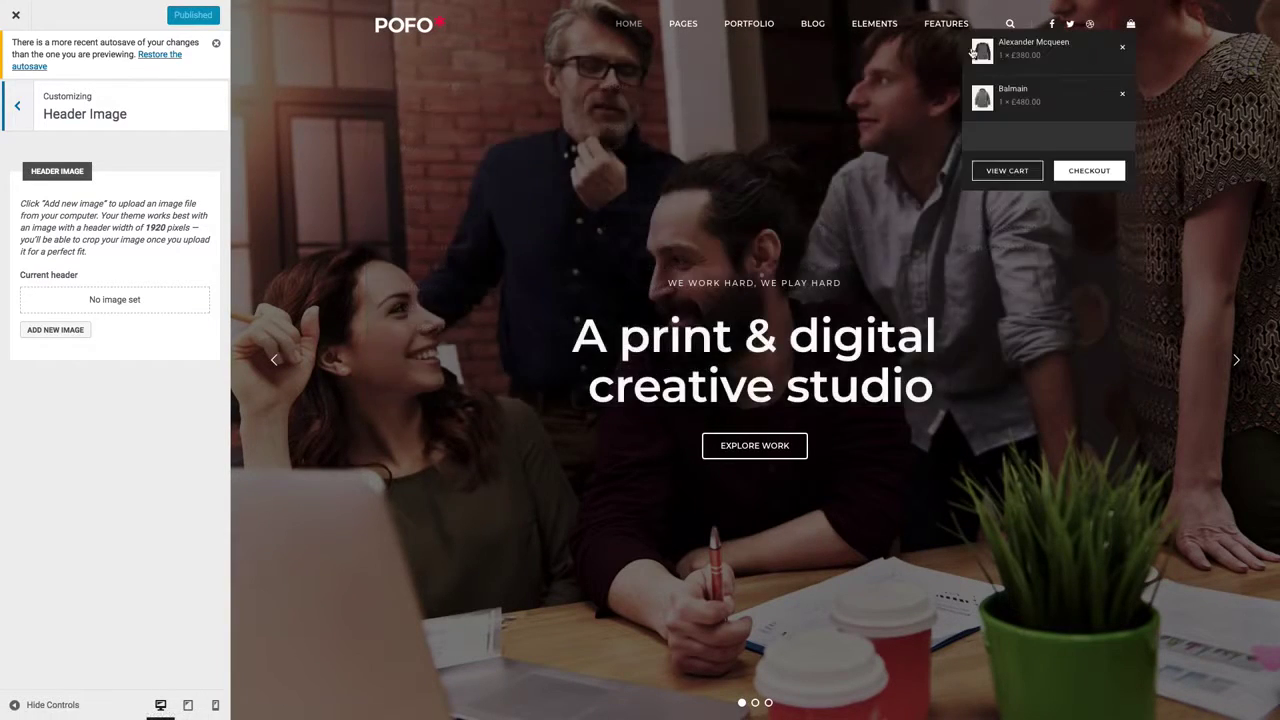
left_click(17, 107)
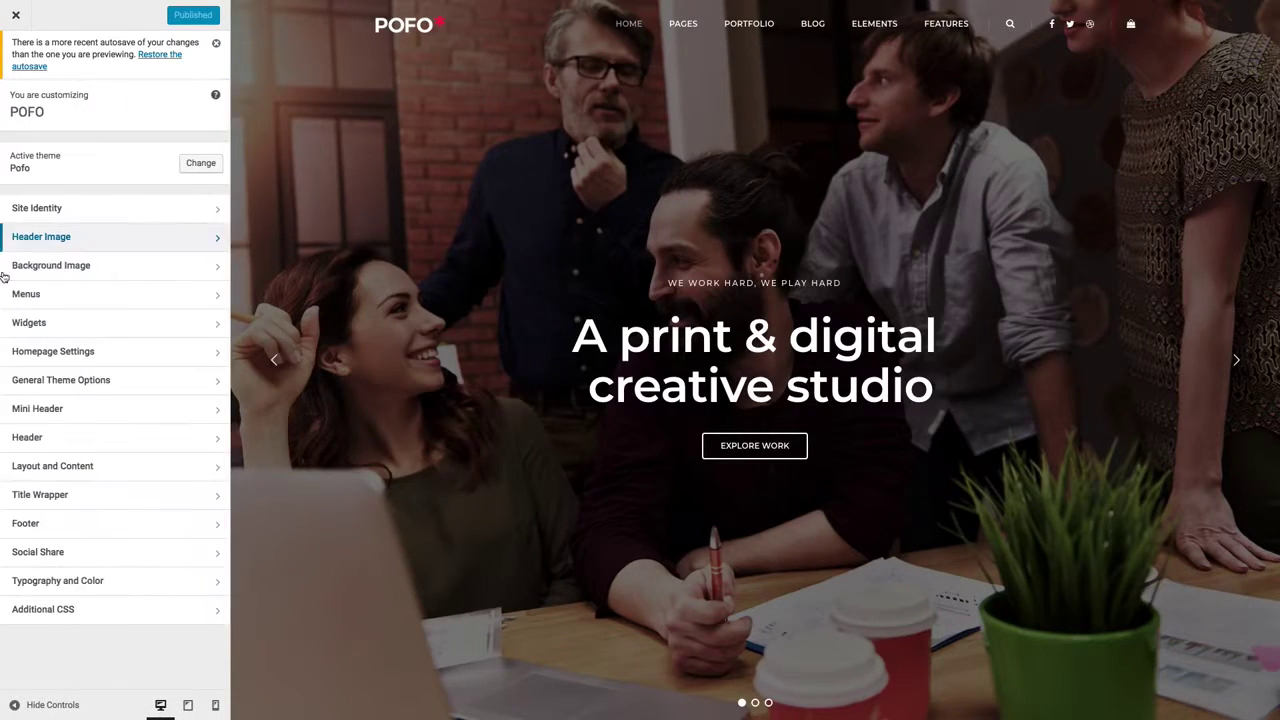
left_click(55, 266)
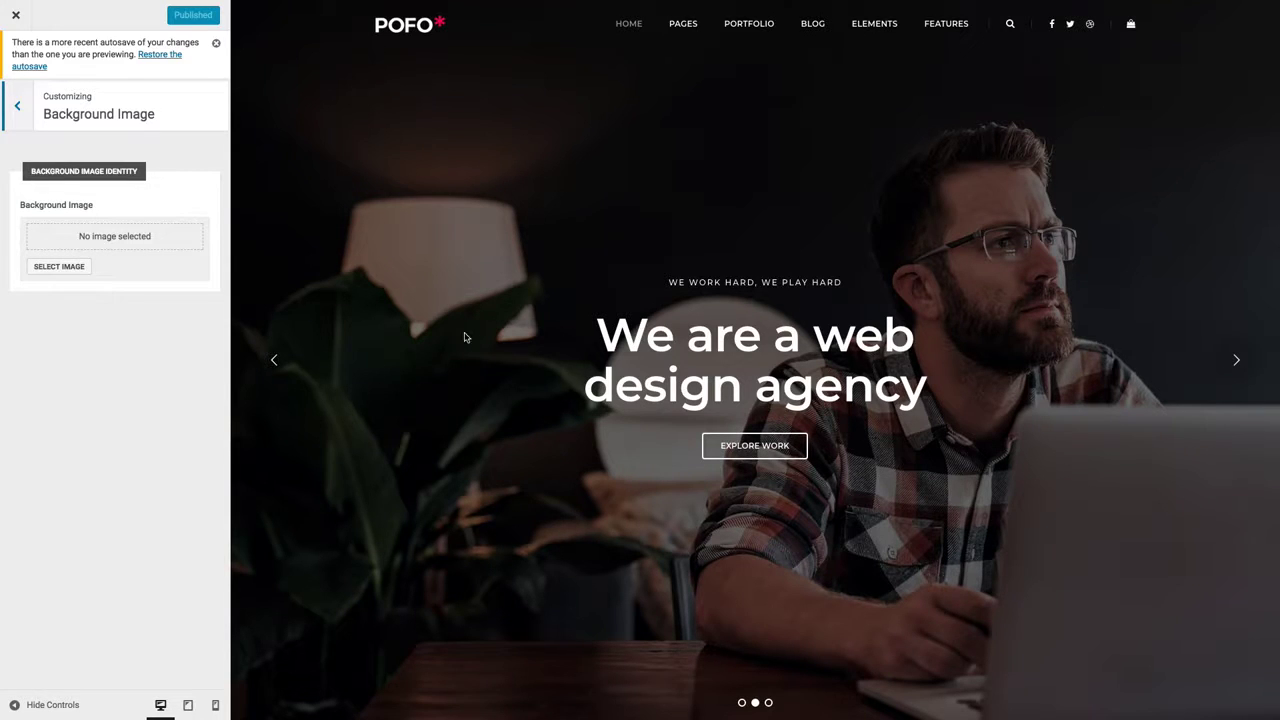
left_click(15, 118)
Step: Look through the Menus, Widgets and Homepage Settings sections of the Customizer
left_click(29, 291)
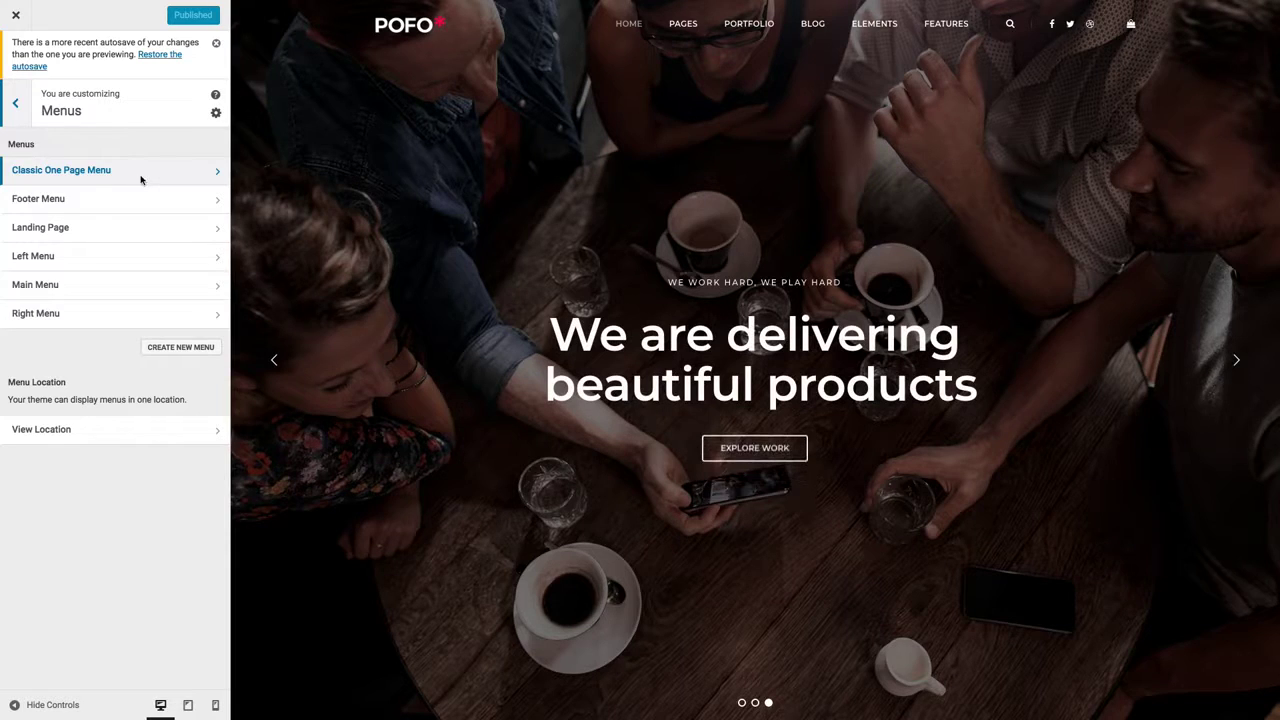
left_click(17, 117)
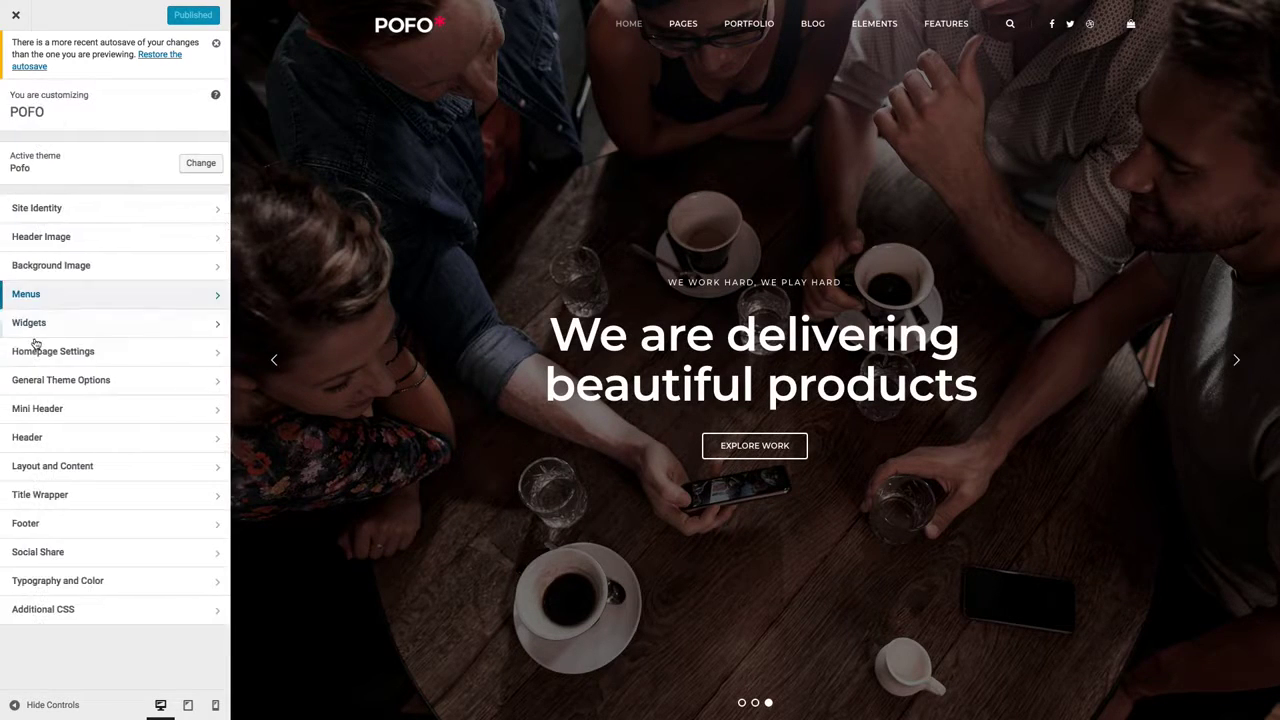
left_click(44, 326)
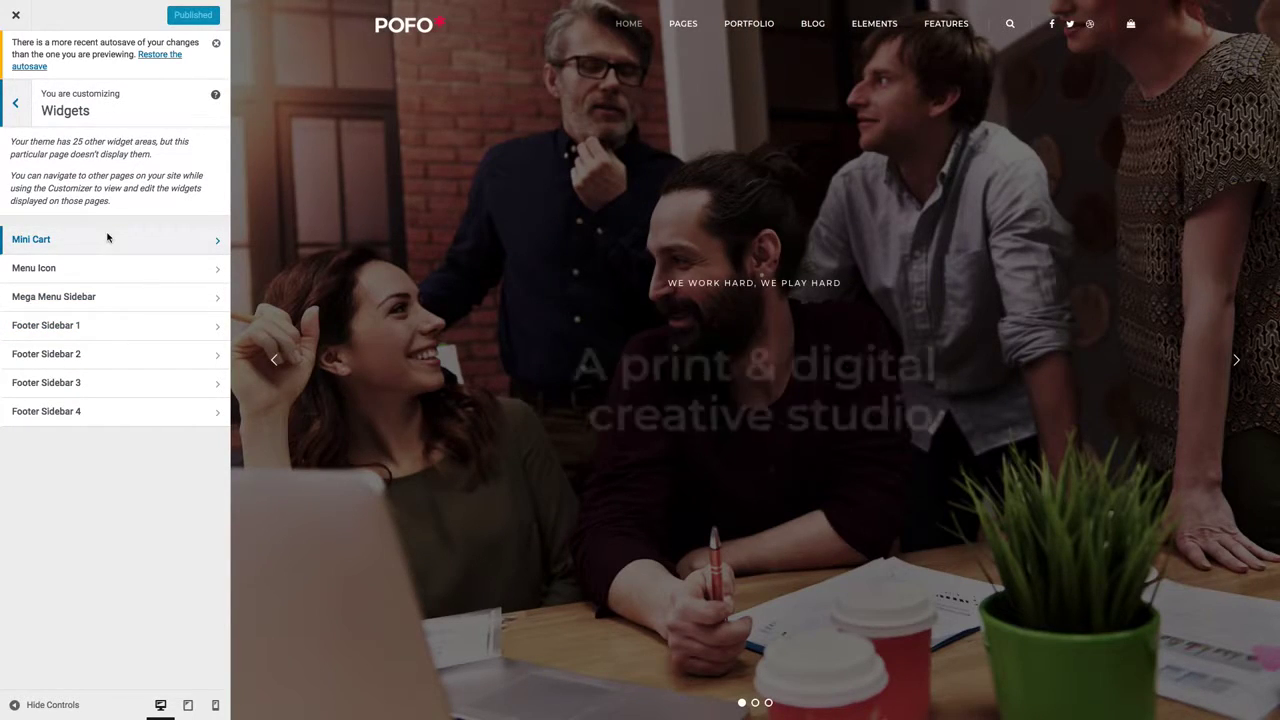
left_click(20, 115)
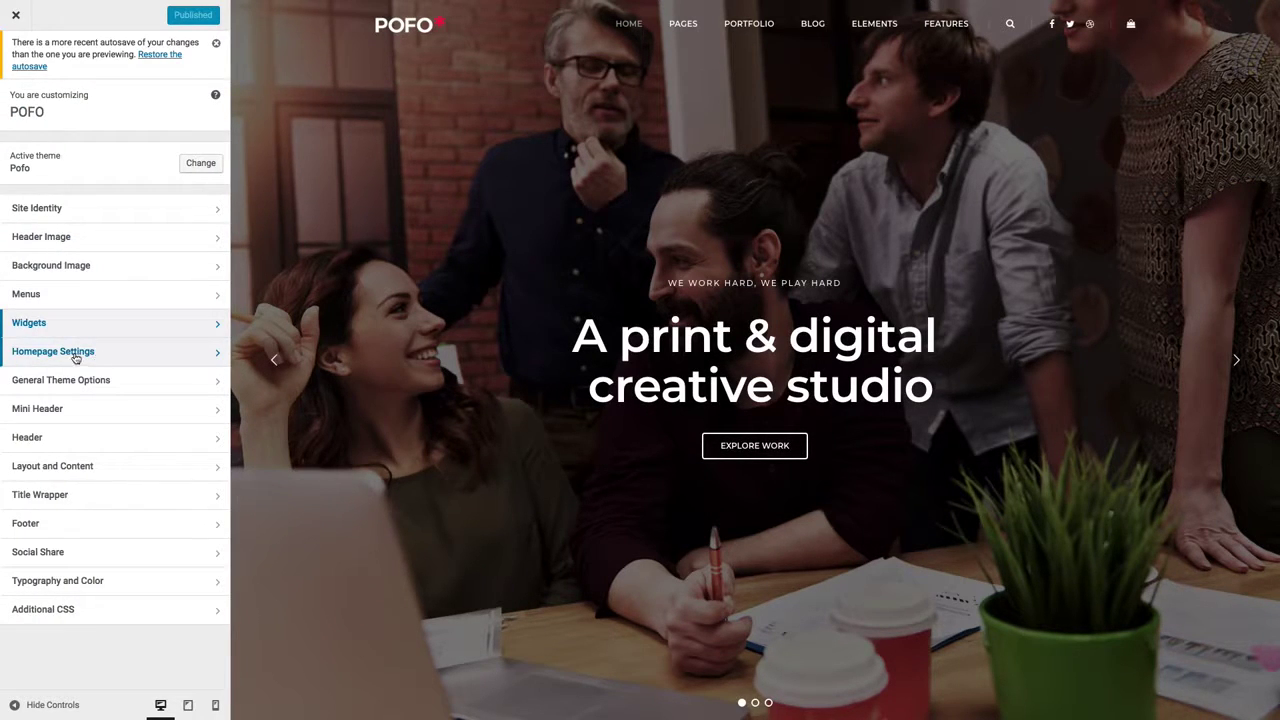
left_click(75, 358)
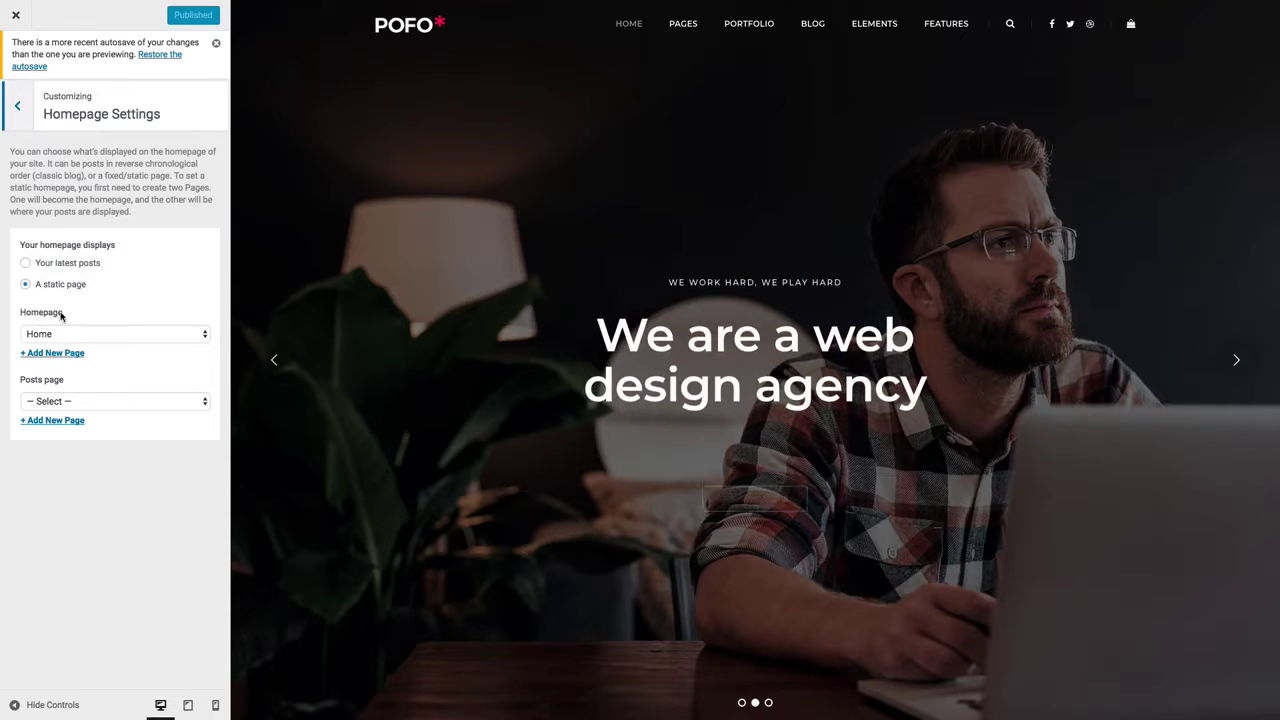
left_click(18, 122)
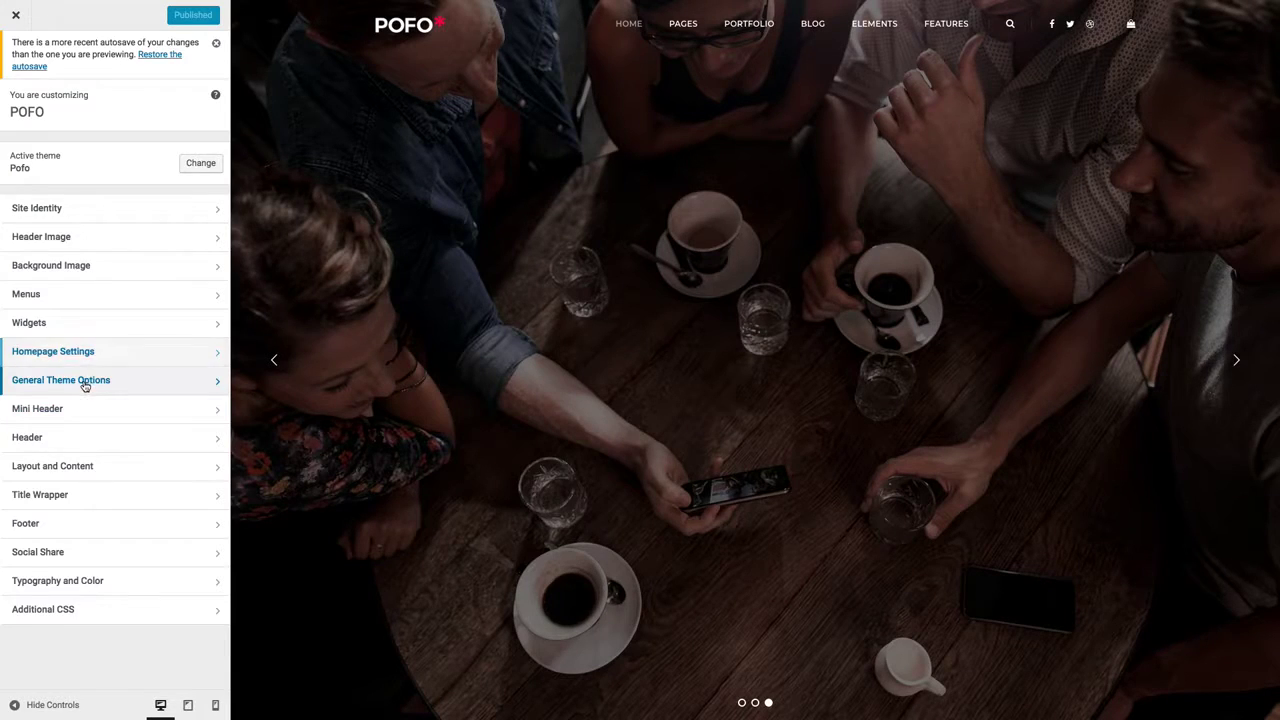
Step: Add a blank custom sidebar entry under Manage Sidebars in General Theme Options
left_click(85, 386)
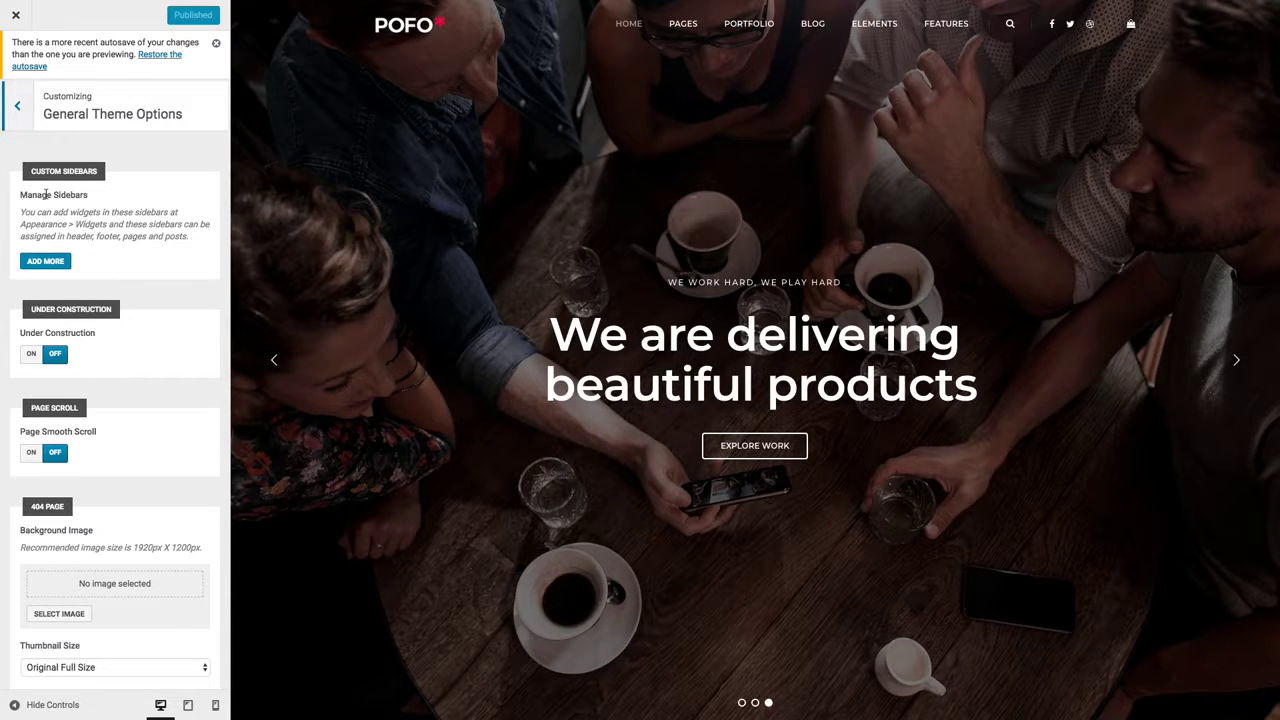
left_click(58, 263)
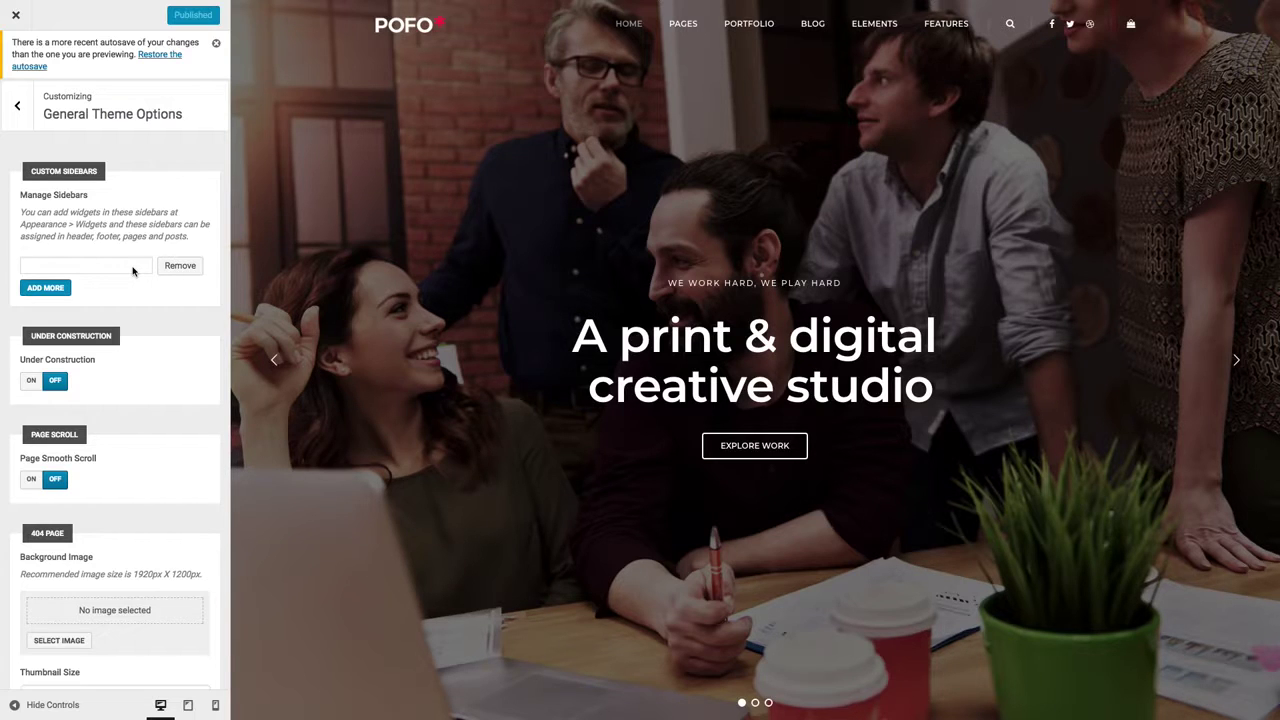
Step: Switch Under Construction on to show its page selection, and switch it back off
scroll(132, 271, "down", 1)
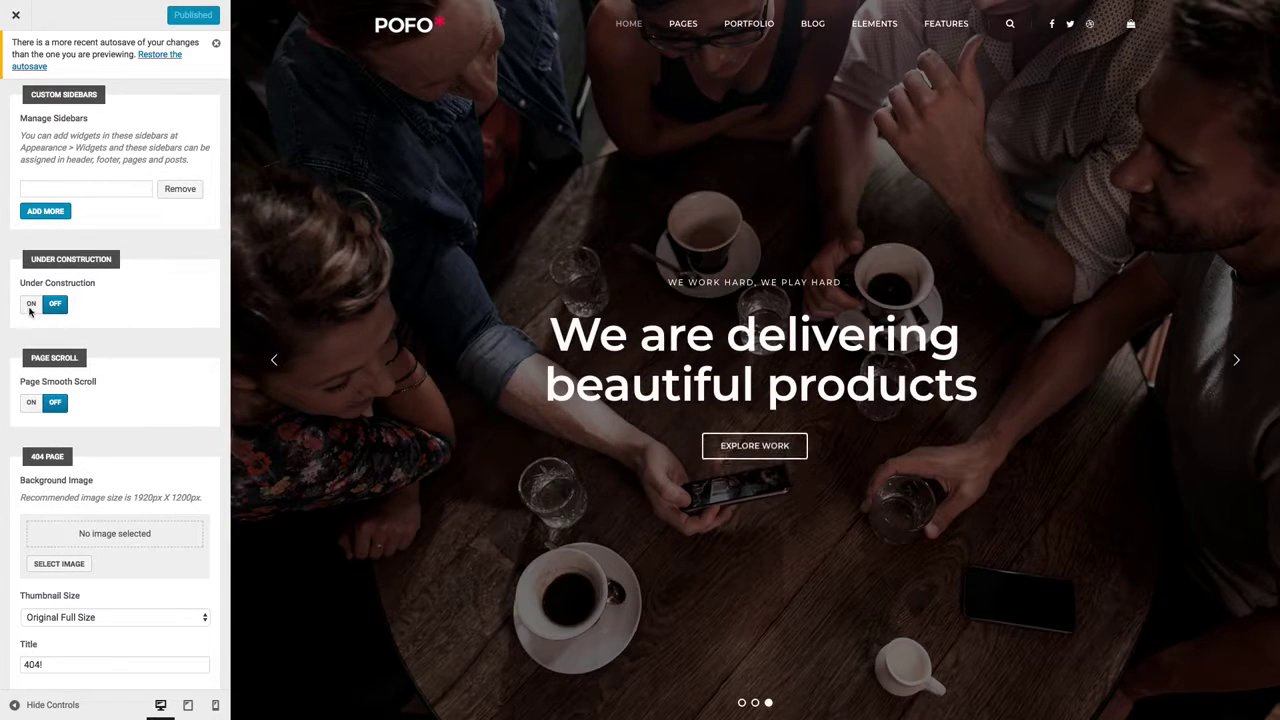
left_click(150, 289)
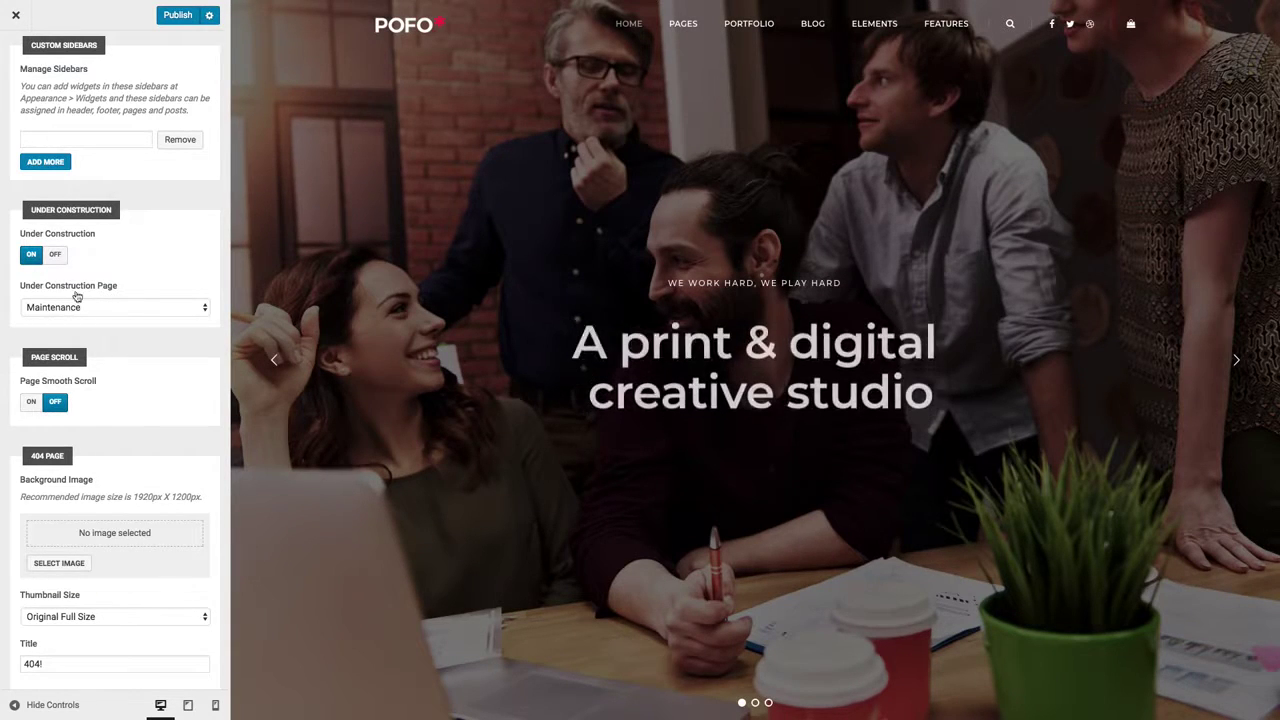
left_click(55, 254)
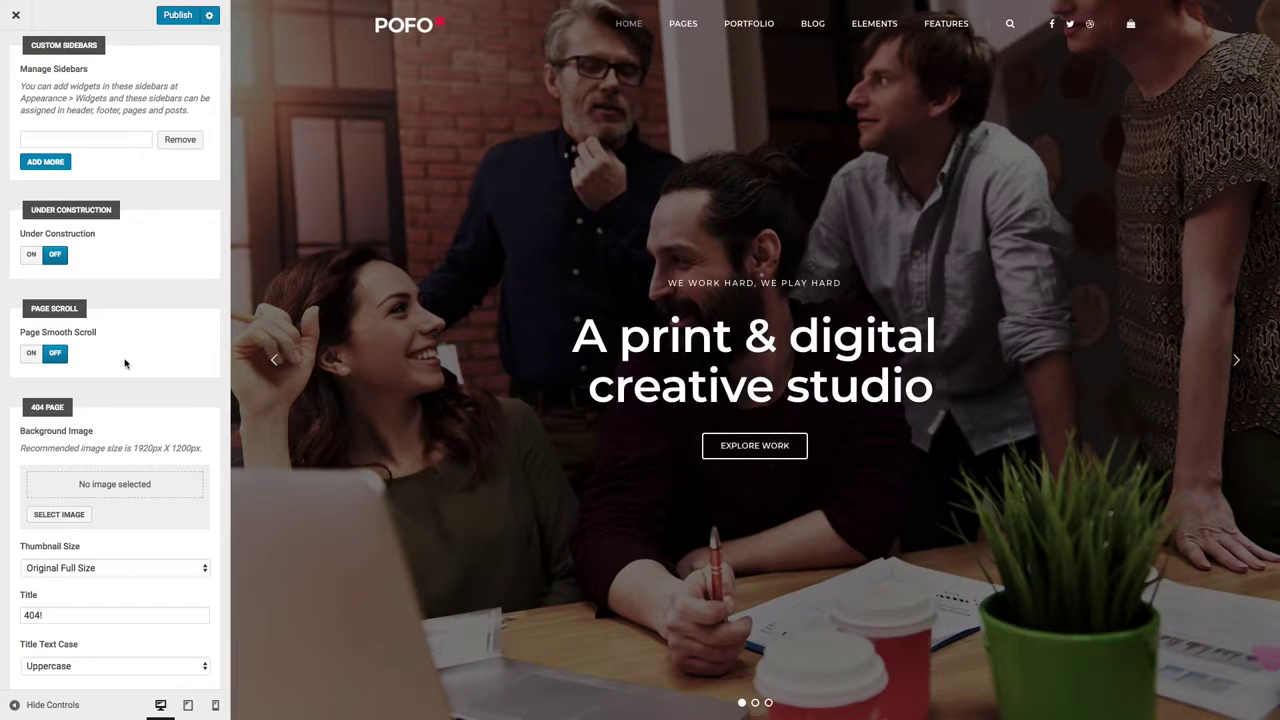
Step: Examine the Page Scroll, 404 Page, Scroll to Top and Image Meta Data options, and check the scroll-to-top button in the preview
scroll(125, 362, "down", 3)
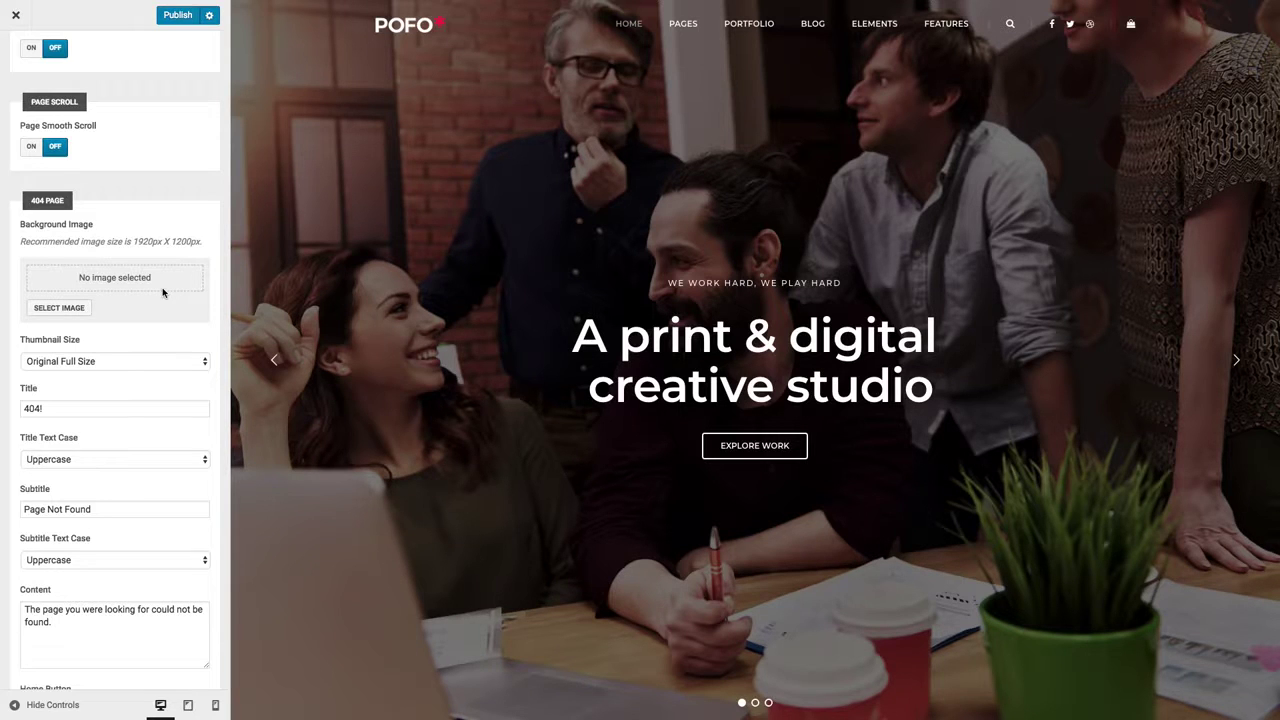
scroll(126, 387, "down", 1)
scroll(126, 387, "down", 10)
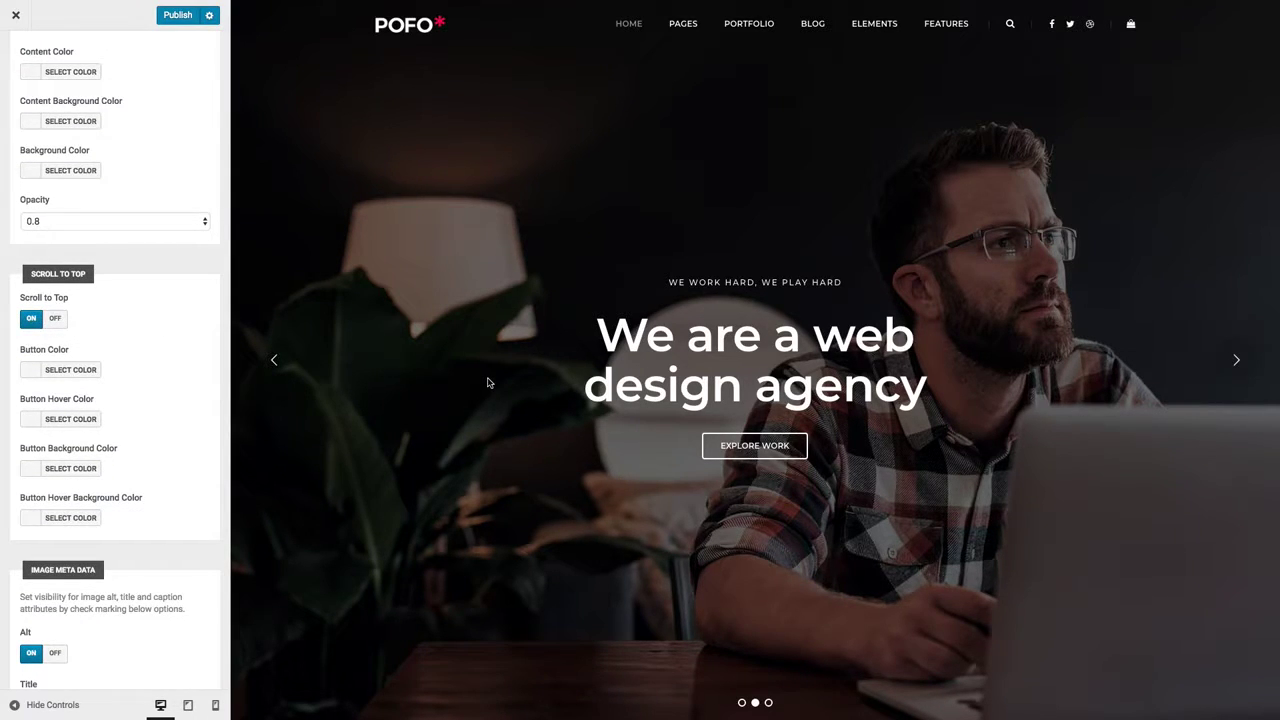
scroll(489, 383, "down", 3)
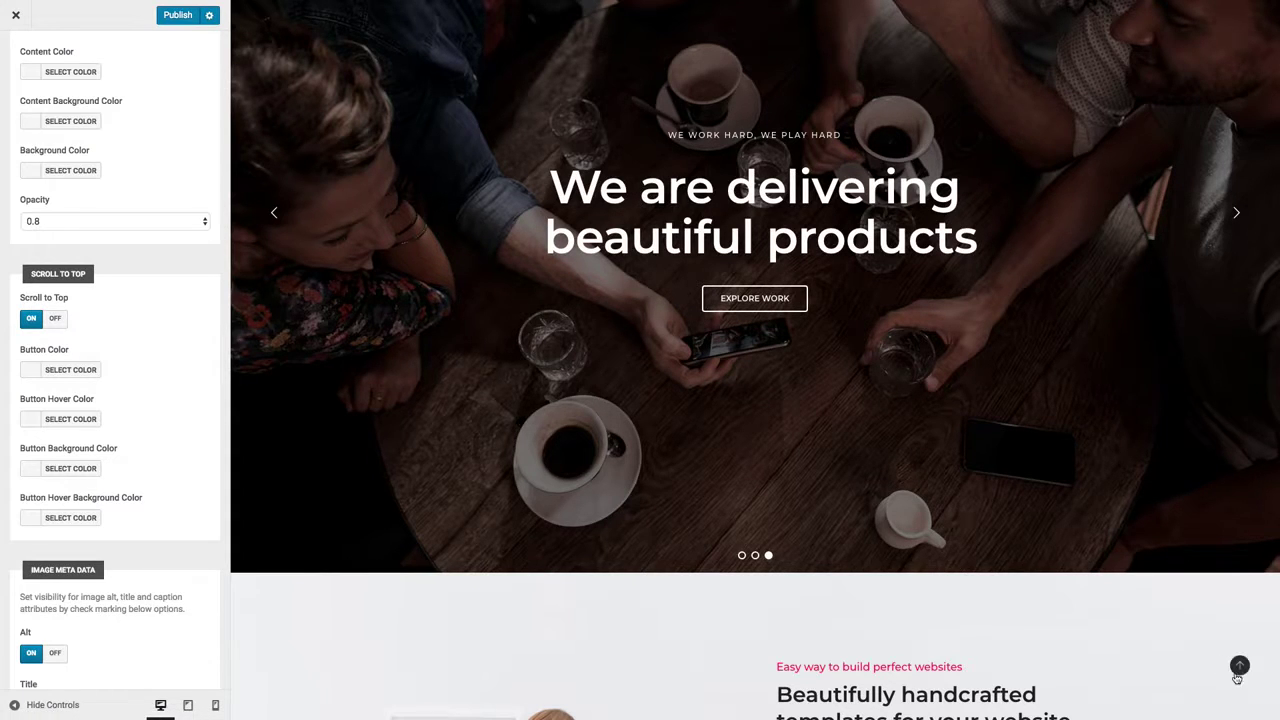
scroll(80, 198, "down", 4)
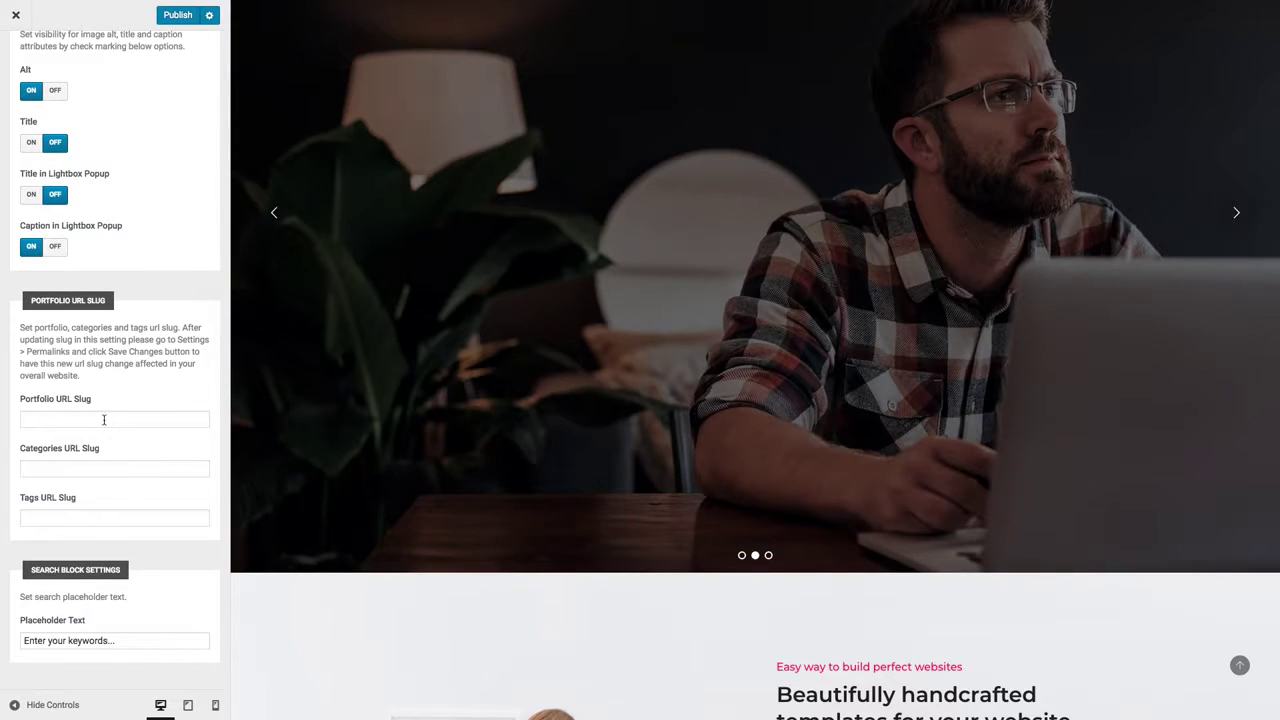
Step: Examine the portfolio URL slug and search placeholder fields, preview the site's search overlay, and return to the main Customizer list
left_click(103, 420)
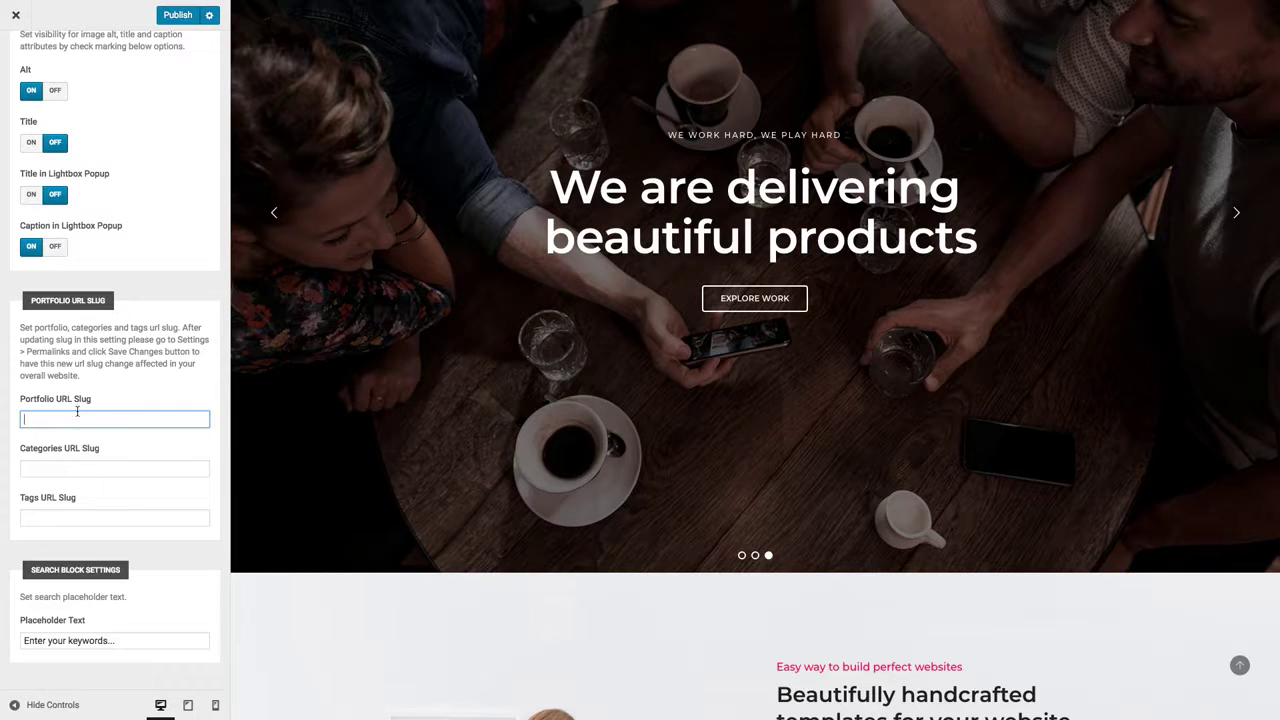
left_click(23, 517)
left_click(105, 641)
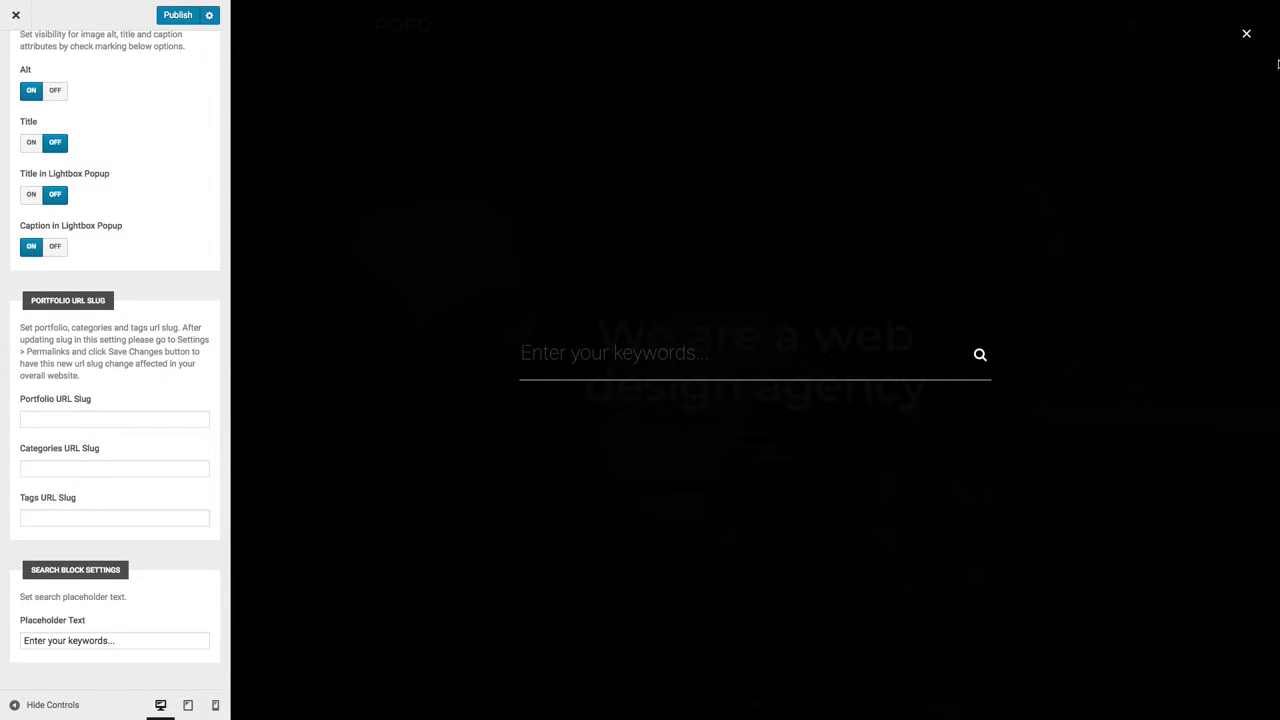
left_click(1246, 34)
scroll(77, 143, "down", 5)
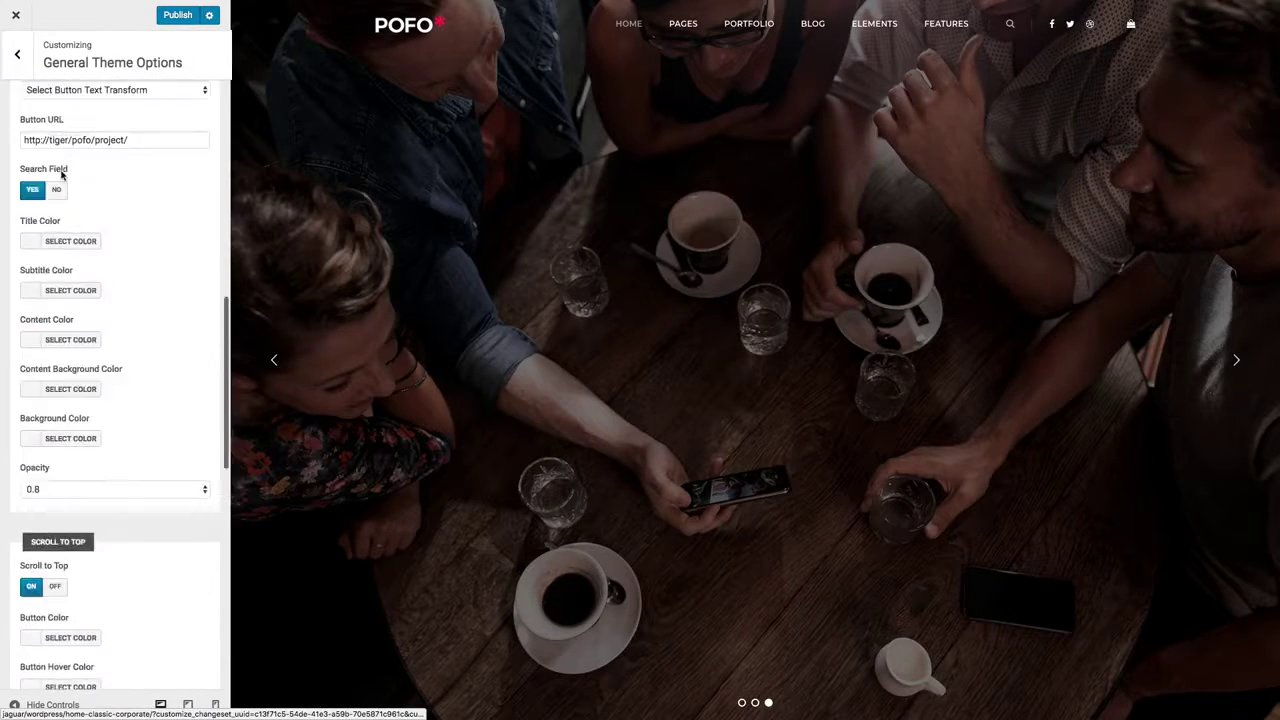
scroll(68, 175, "up", 4)
left_click(17, 54)
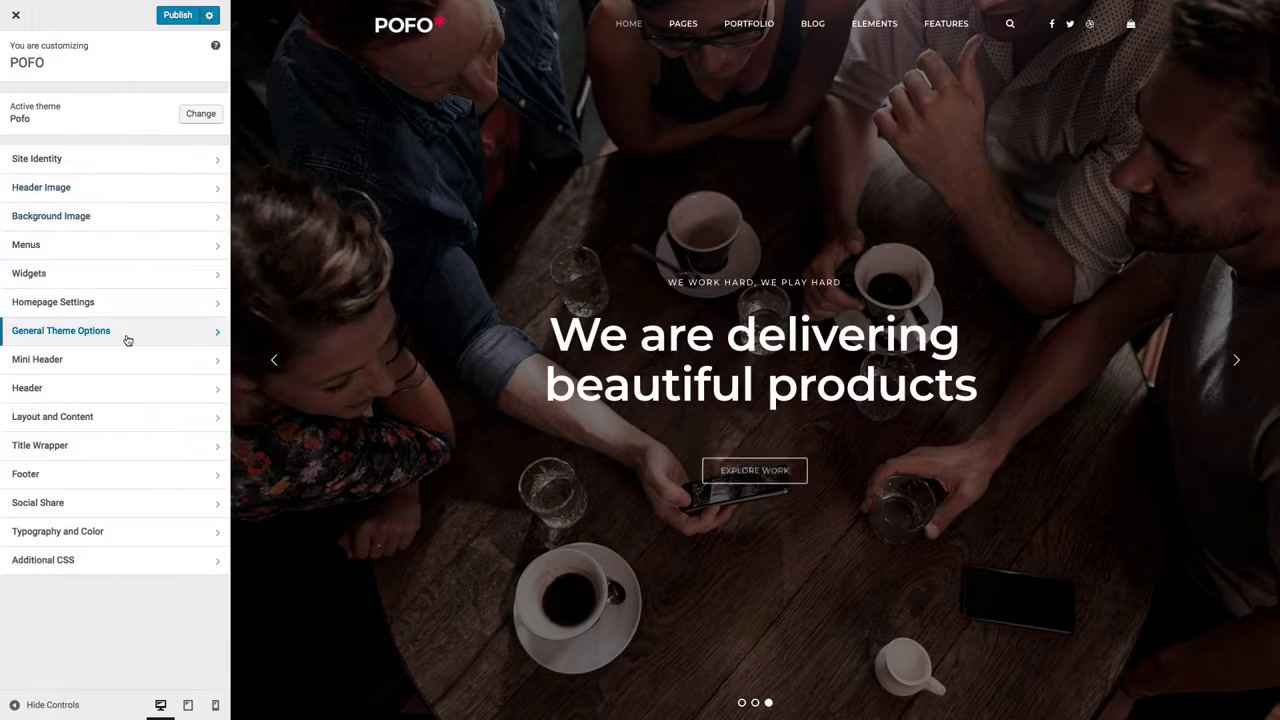
Step: Turn on the Mini Header to preview it and review its sidebar and color options
left_click(55, 362)
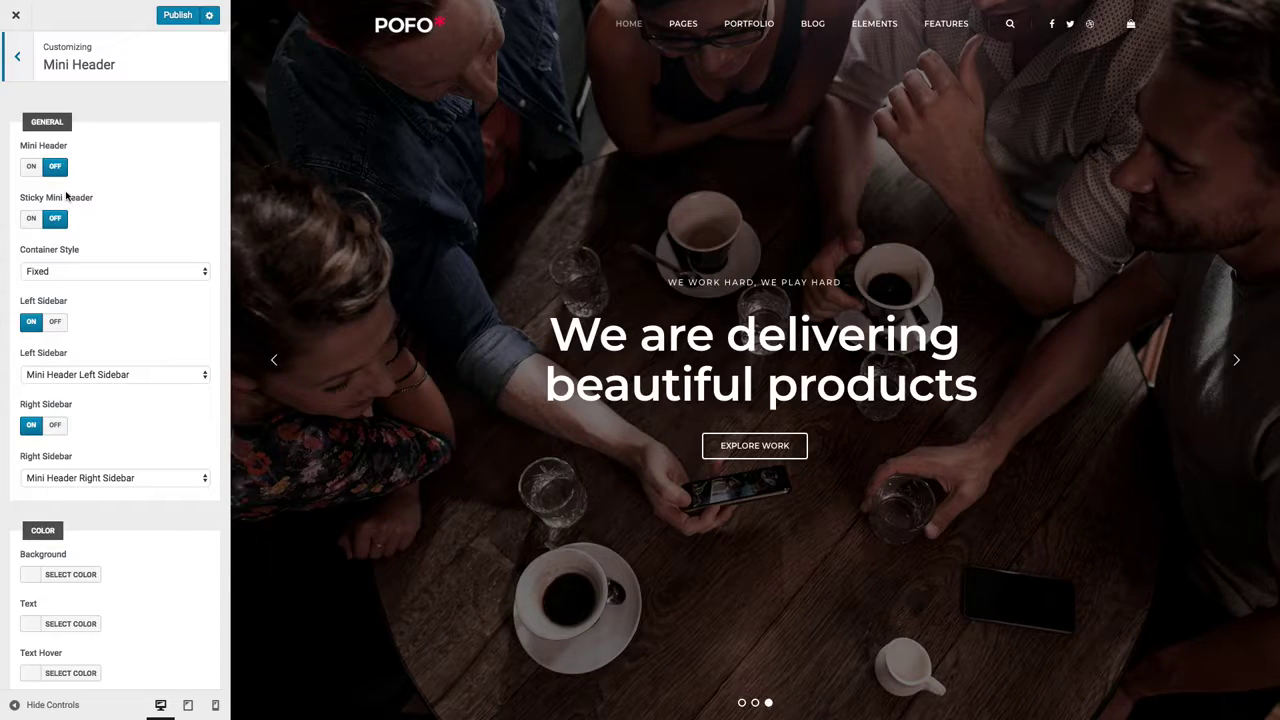
left_click(30, 166)
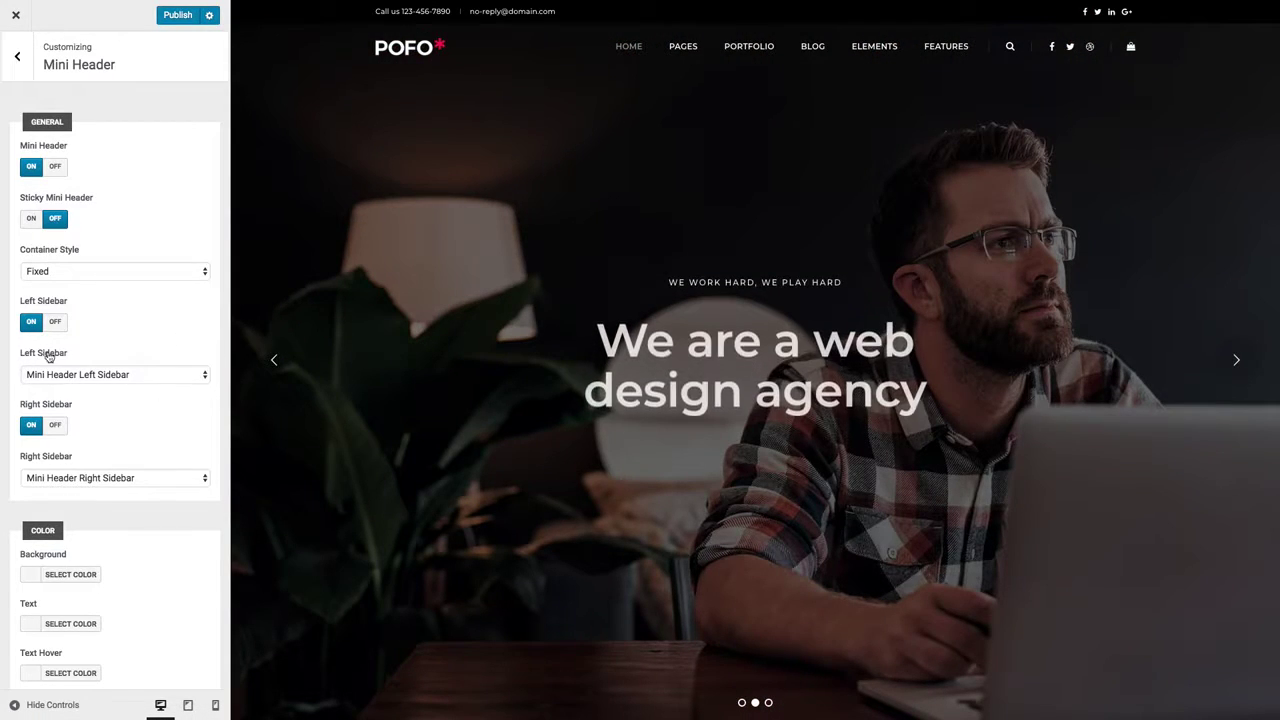
scroll(127, 455, "down", 1)
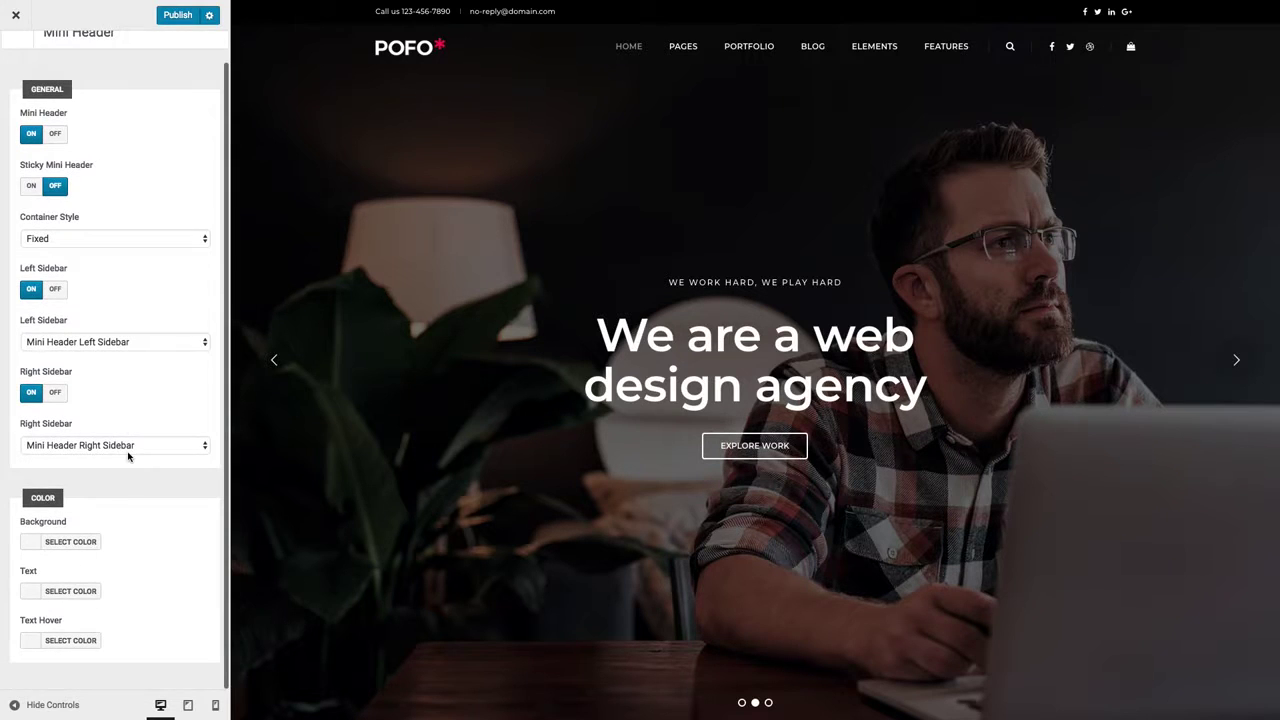
scroll(103, 472, "up", 1)
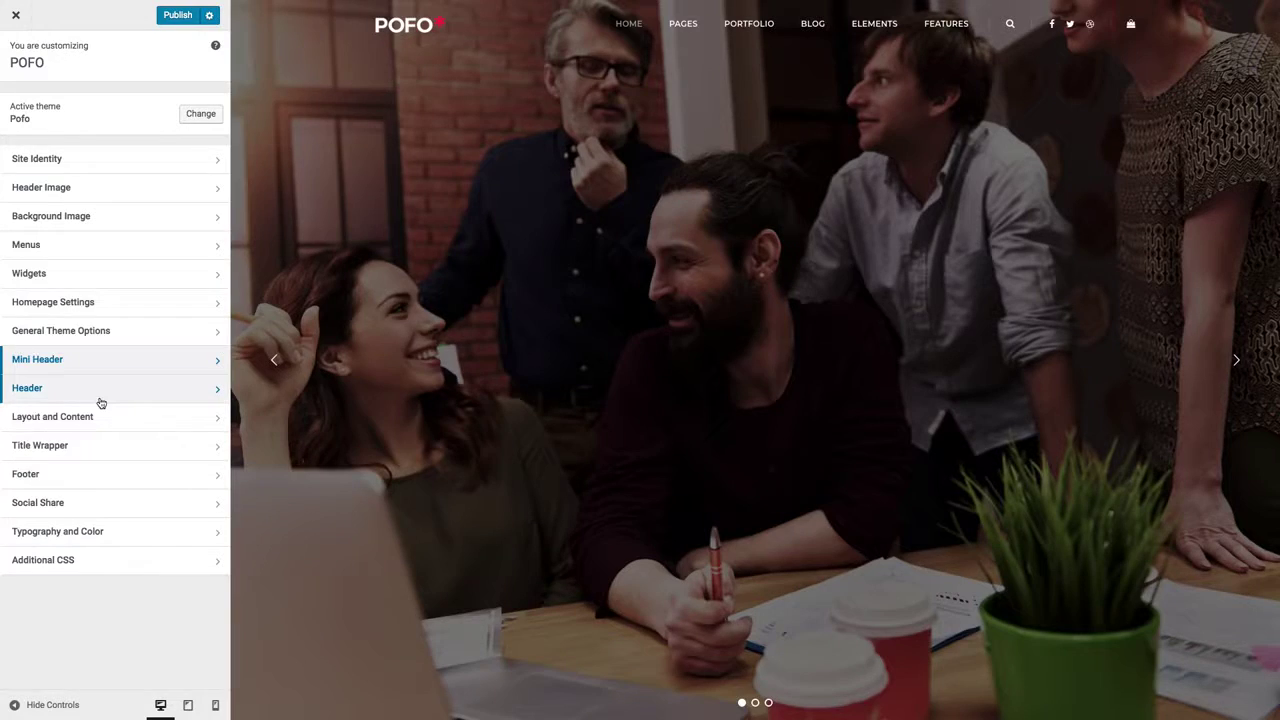
Step: Open the Header section to view its logo, style and color subsections
left_click(50, 390)
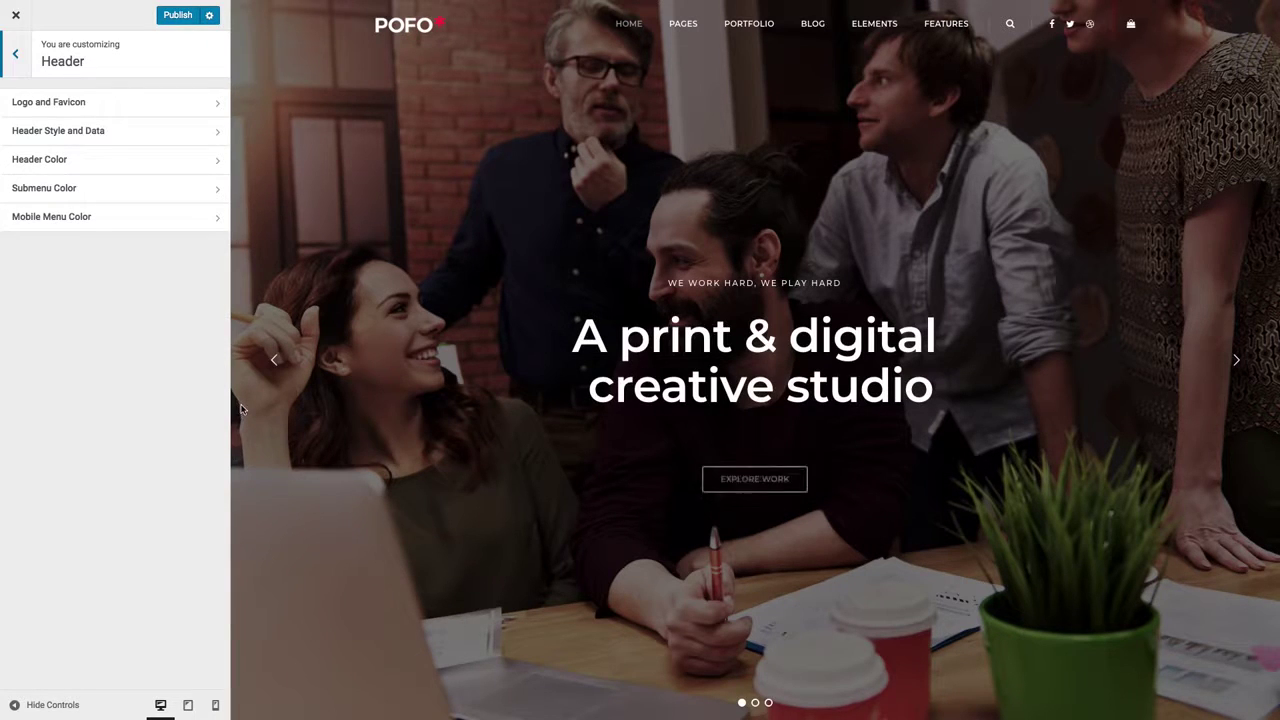
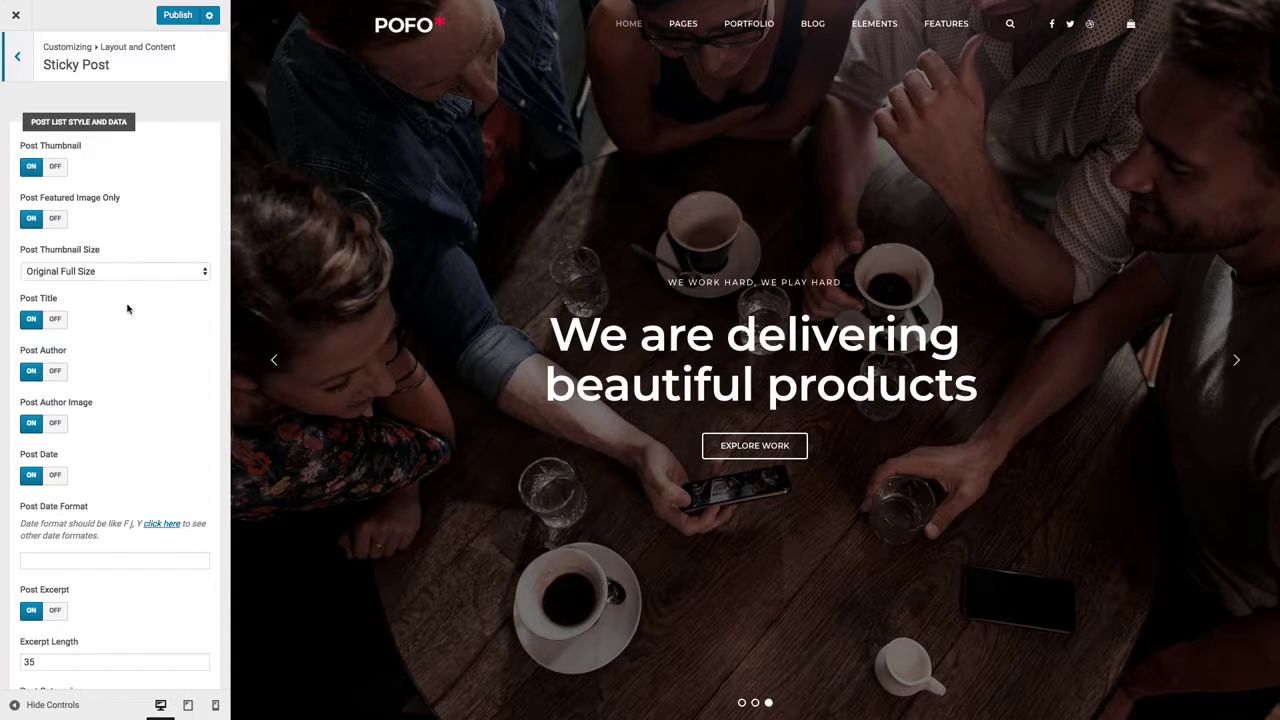
Step: Leave the Sticky Post settings and review the Portfolio Single layout, post data and Related Portfolio options
key("Escape")
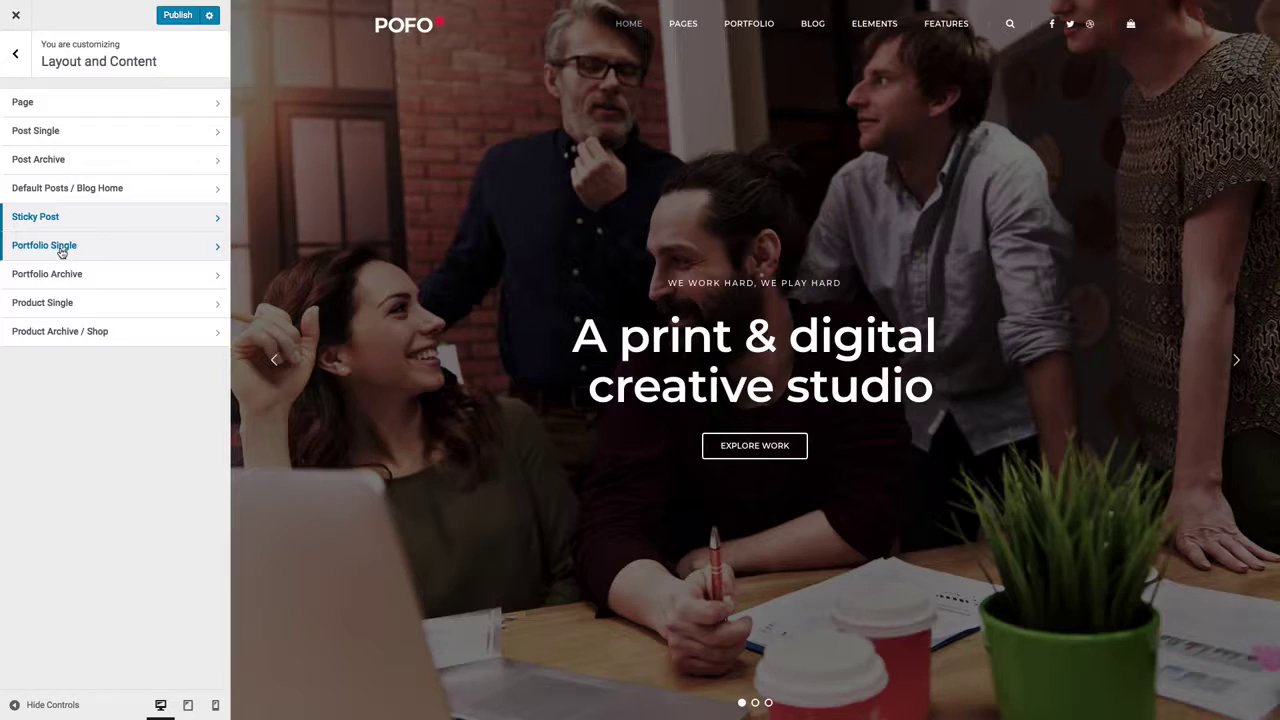
left_click(61, 252)
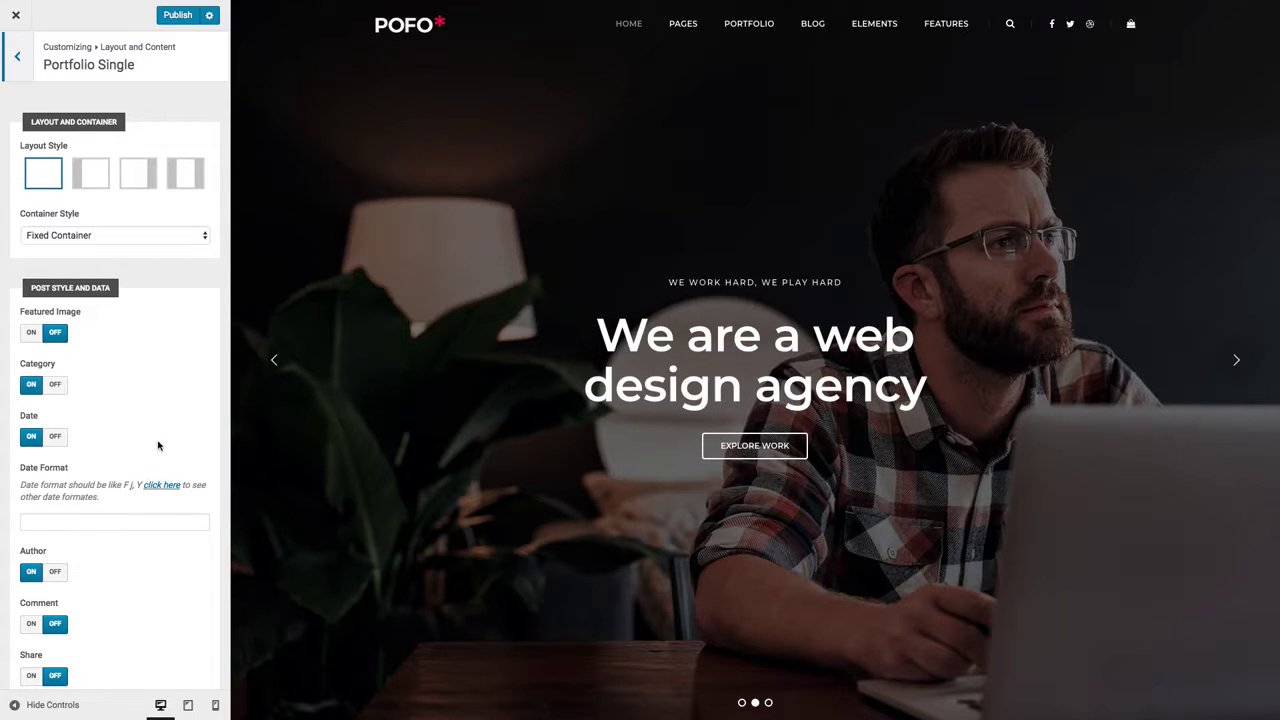
scroll(79, 216, "down", 5)
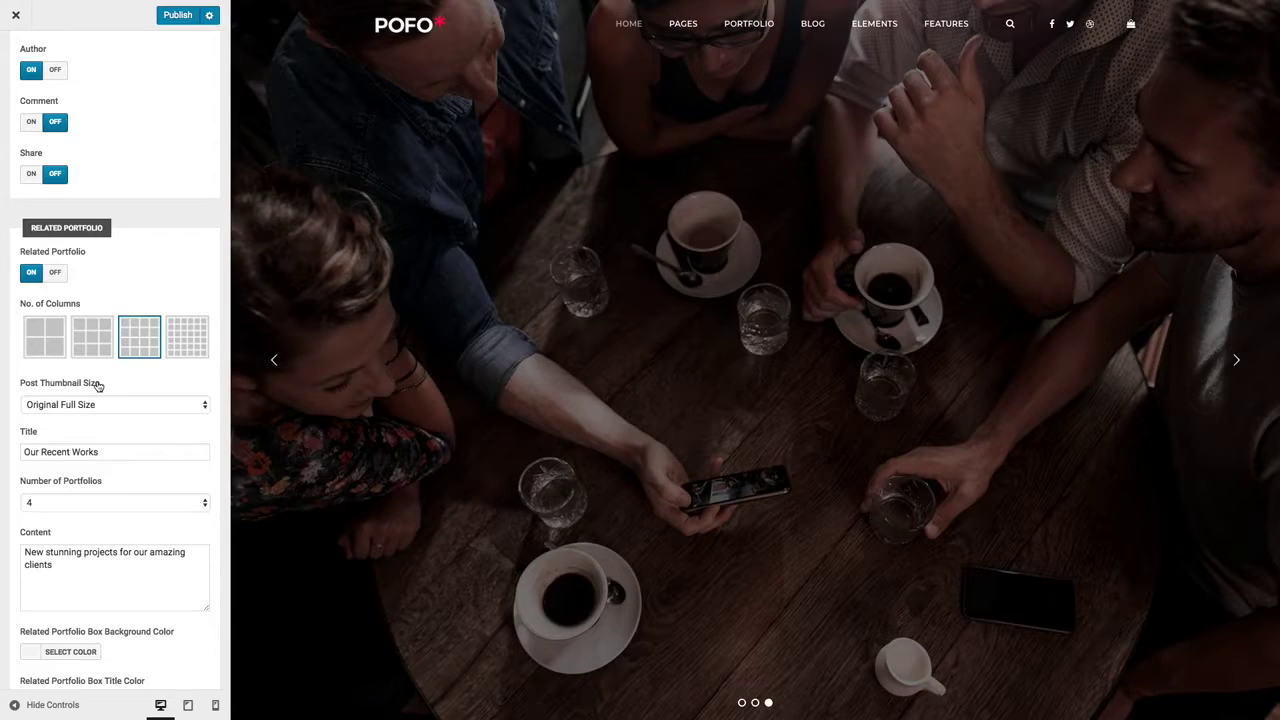
Step: Review the remaining Related Portfolio options and the Navigation settings of Portfolio Single, then return to the Layout and Content list
scroll(107, 470, "down", 3)
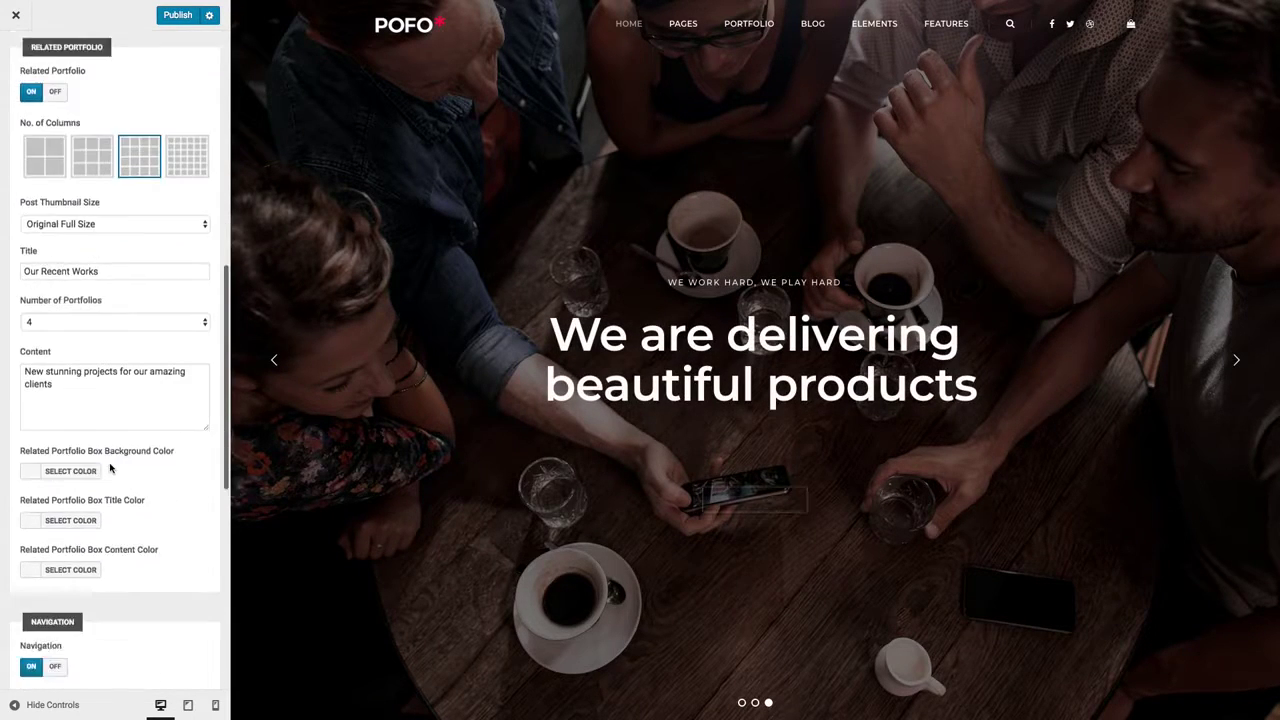
scroll(110, 468, "down", 3)
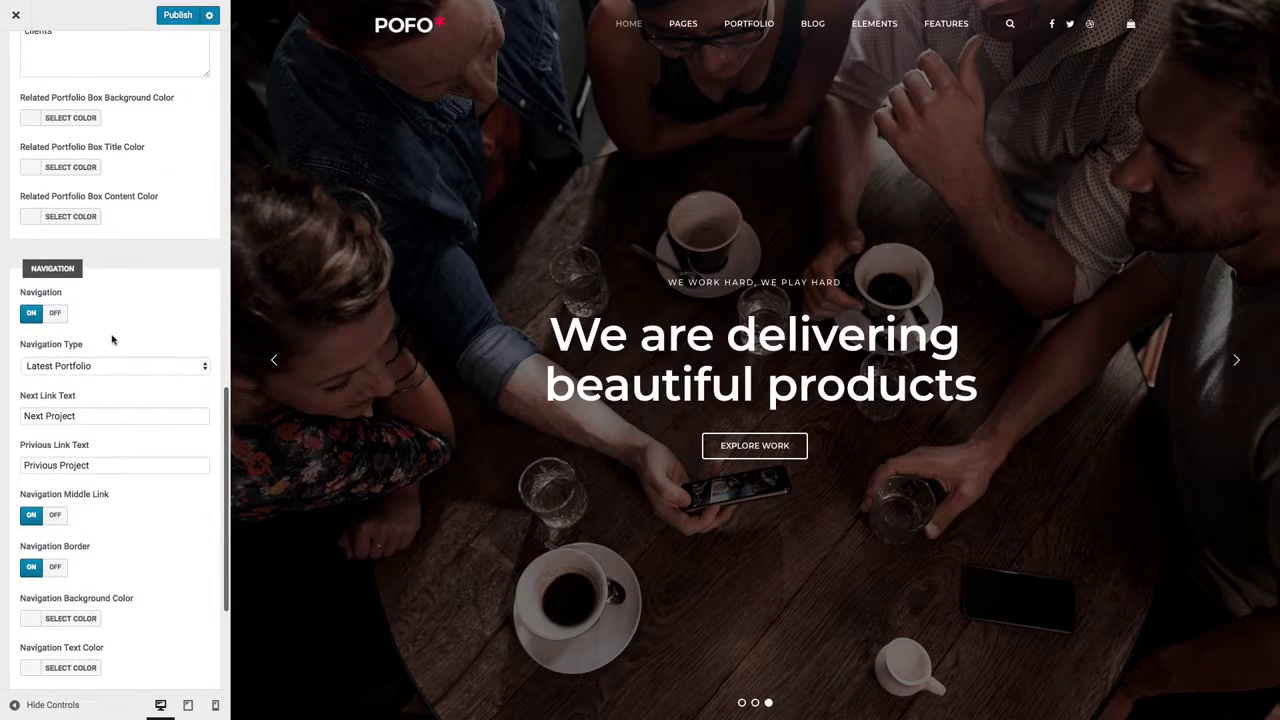
scroll(129, 509, "down", 3)
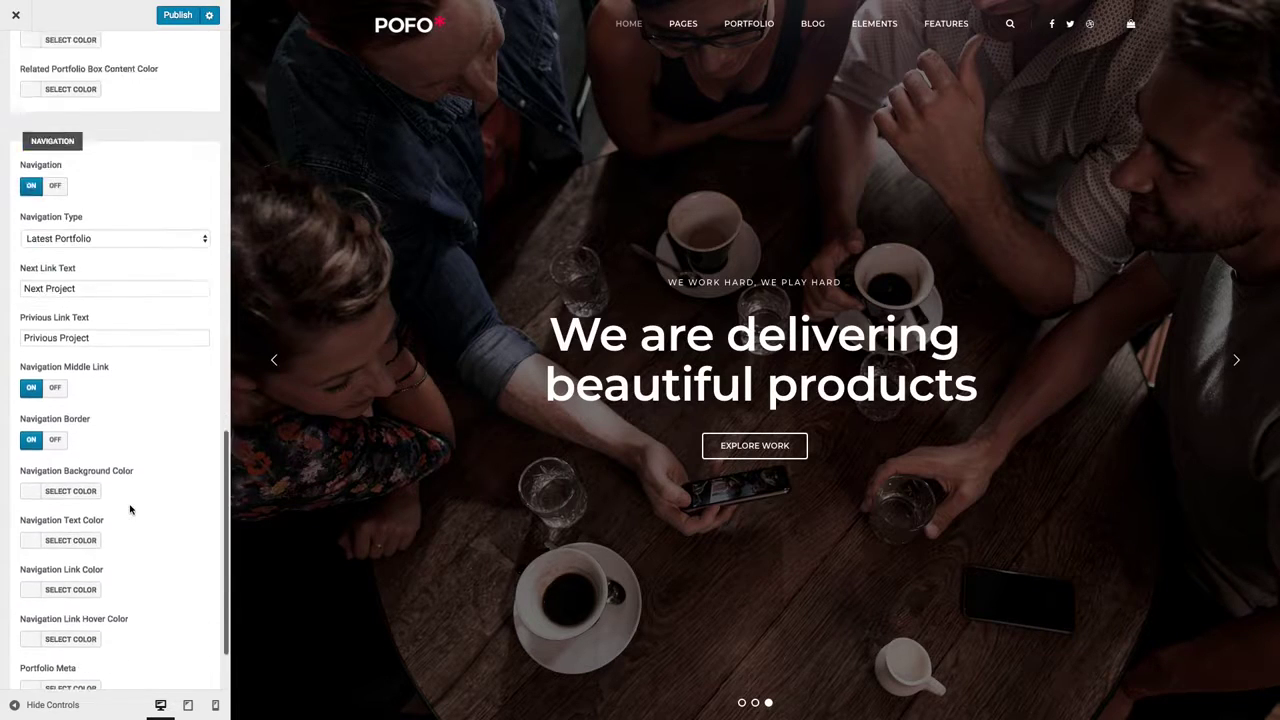
scroll(130, 465, "up", 10)
scroll(127, 470, "up", 3)
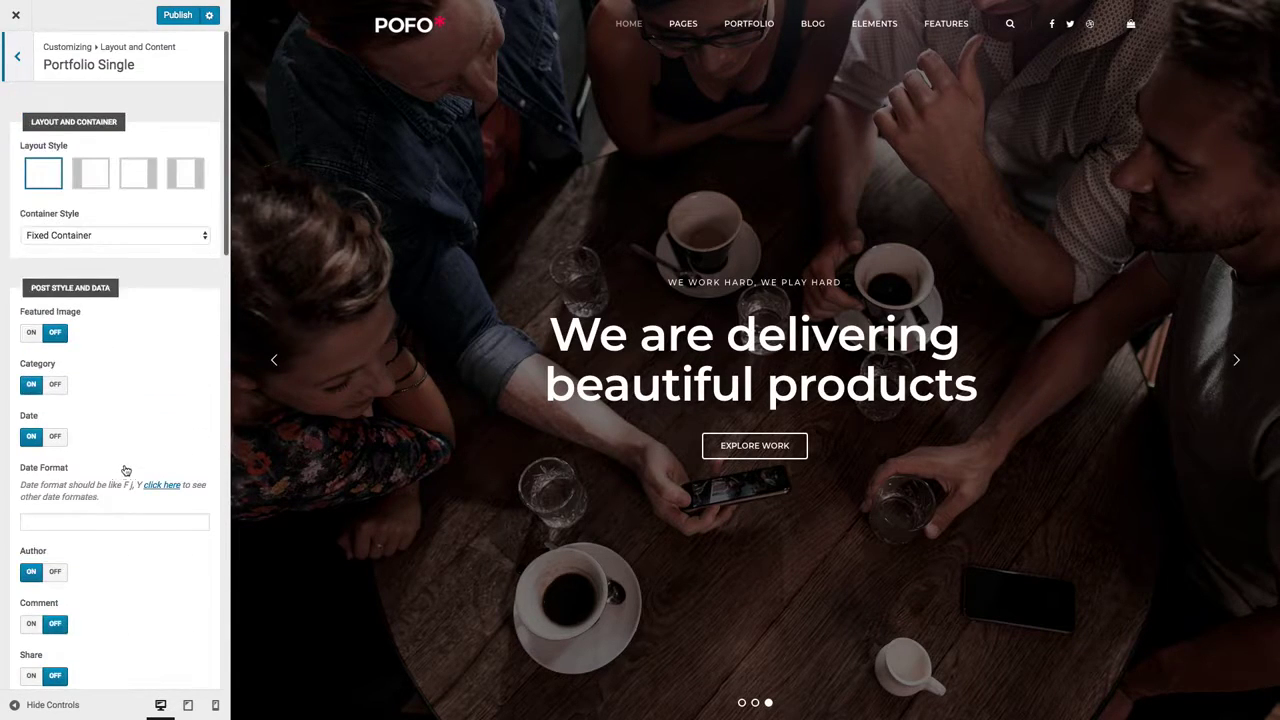
left_click(17, 55)
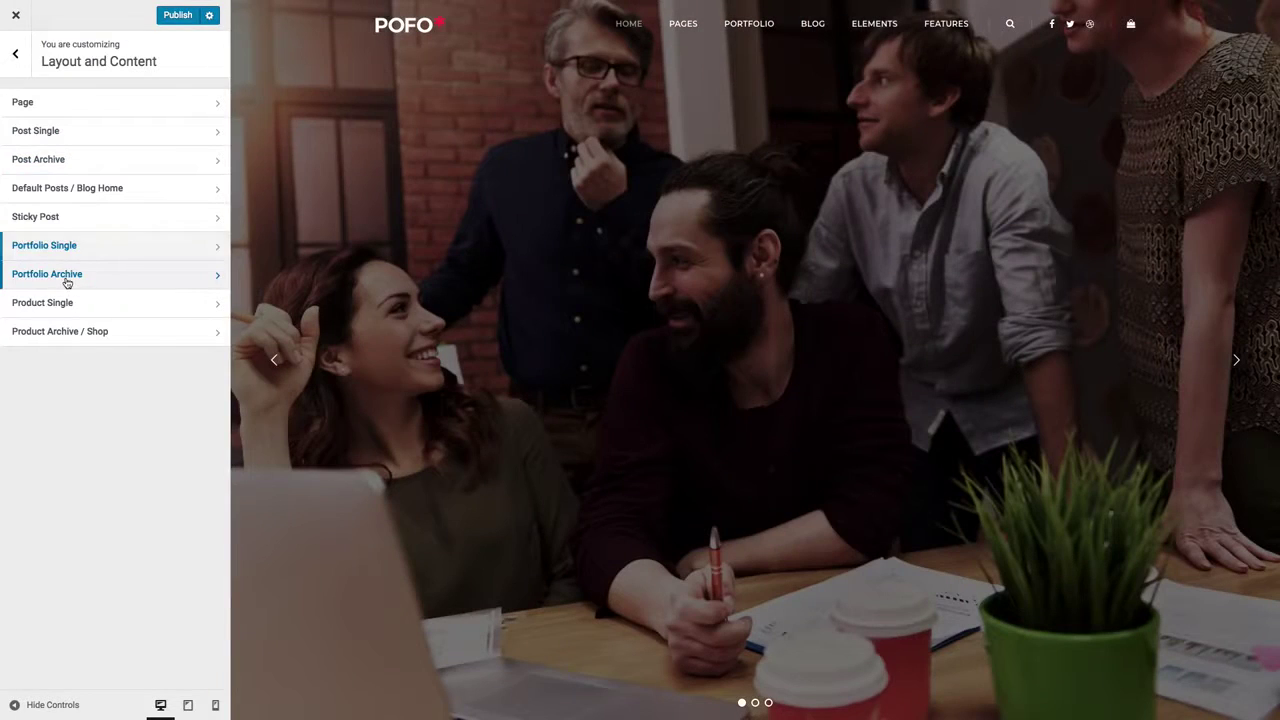
Step: Open the Portfolio Archive settings and review the layout, portfolio list style, column type, column spacing and pagination options
left_click(67, 280)
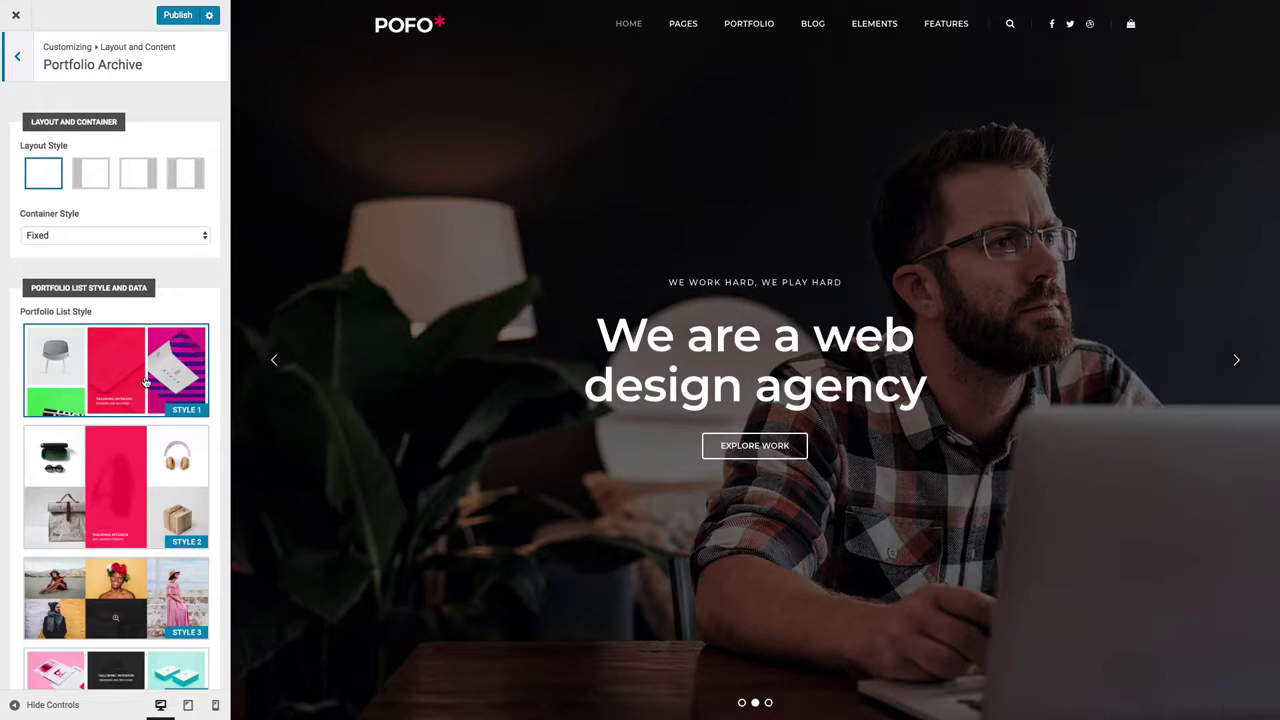
scroll(145, 381, "down", 1)
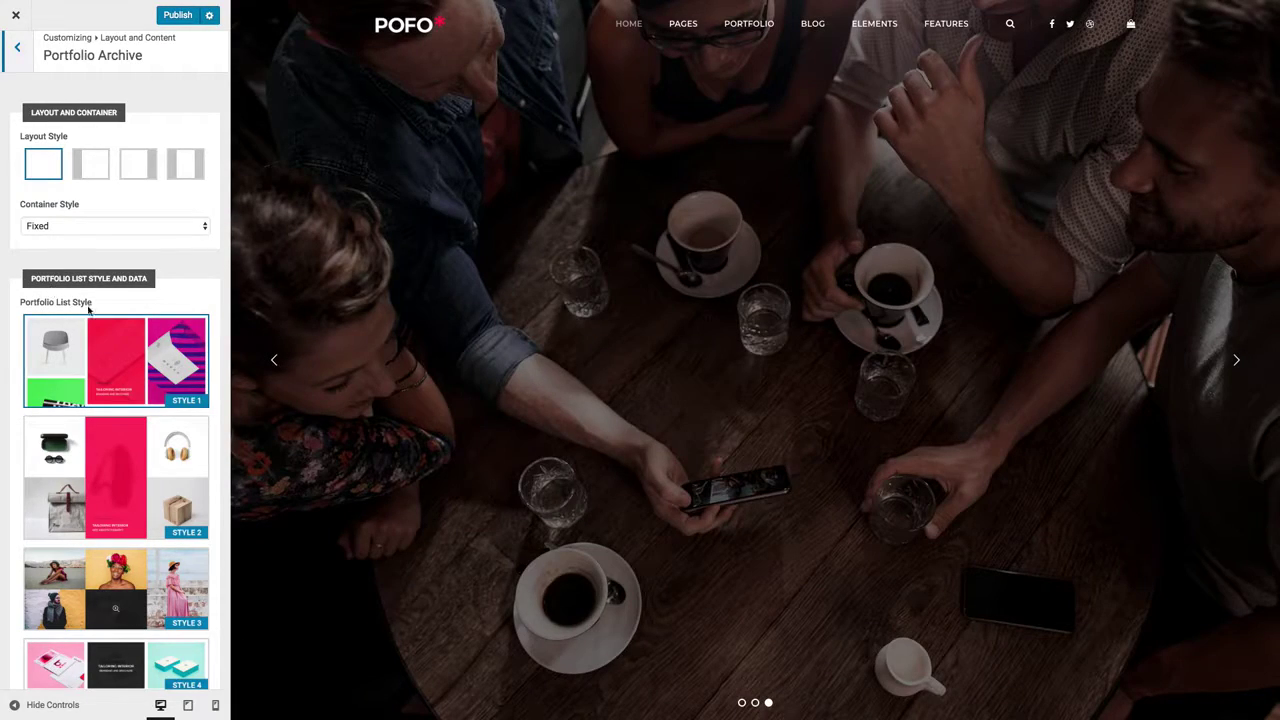
scroll(175, 509, "down", 10)
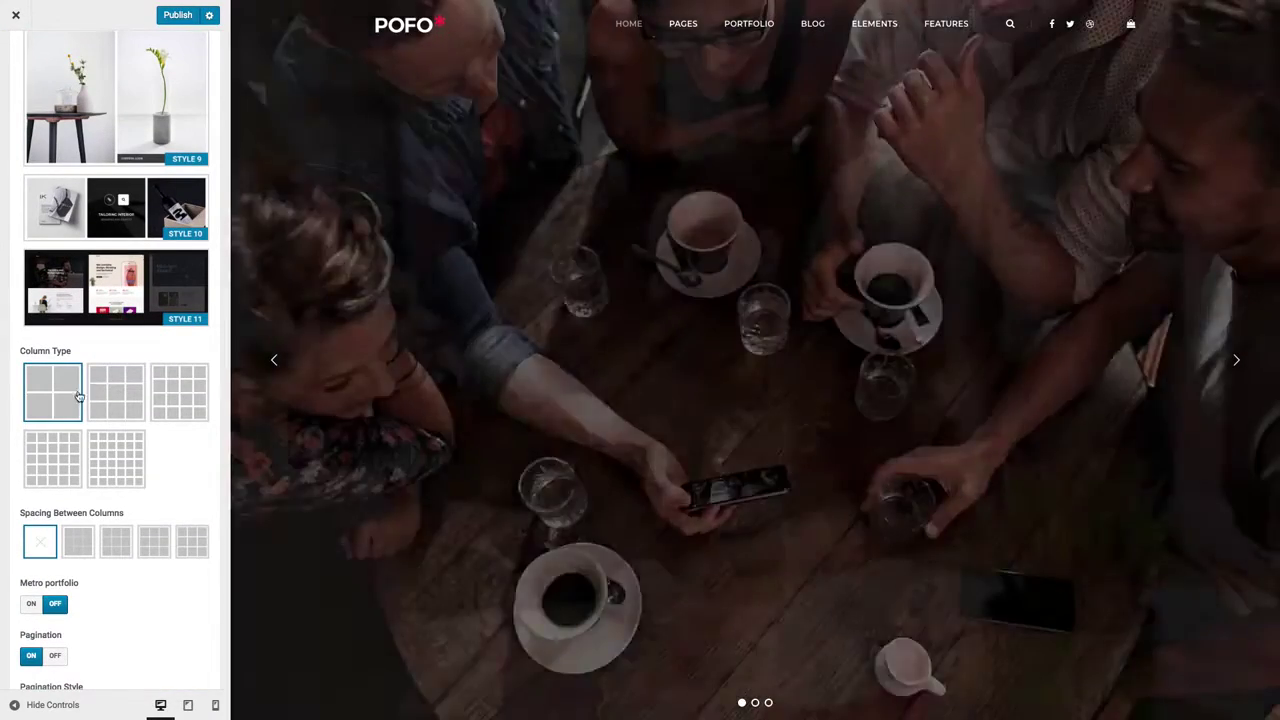
scroll(88, 436, "down", 3)
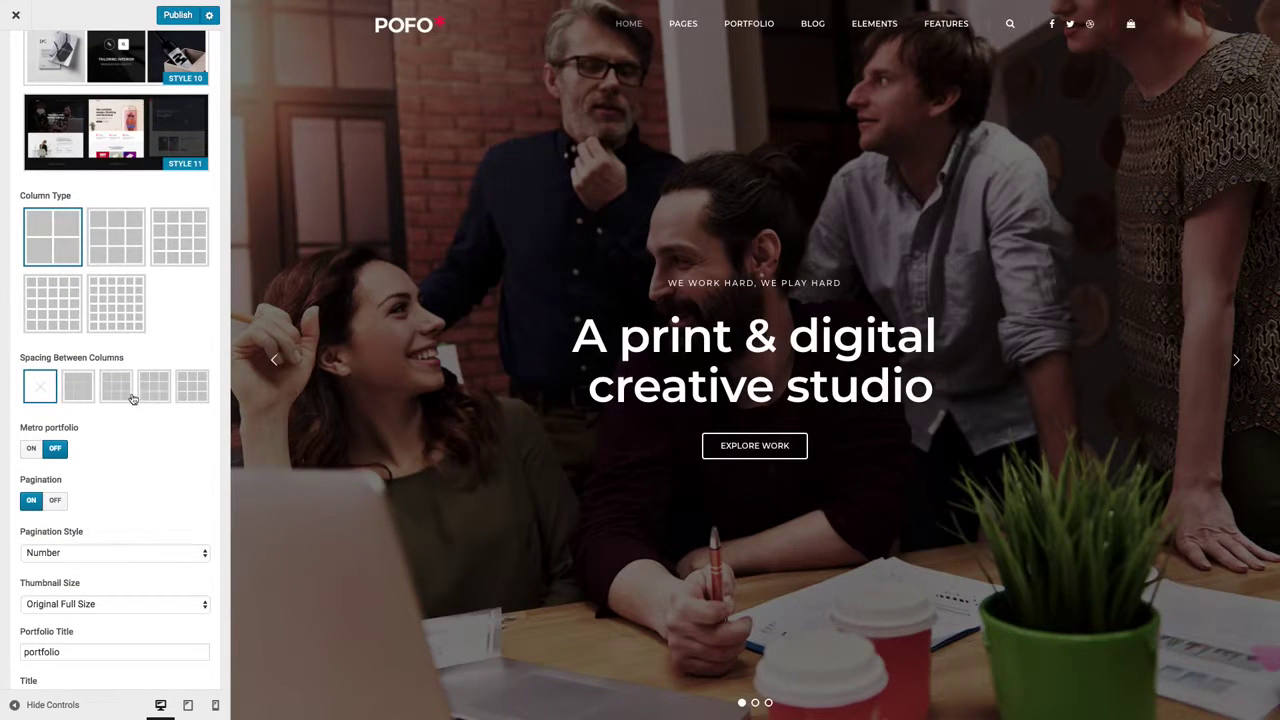
scroll(133, 435, "down", 3)
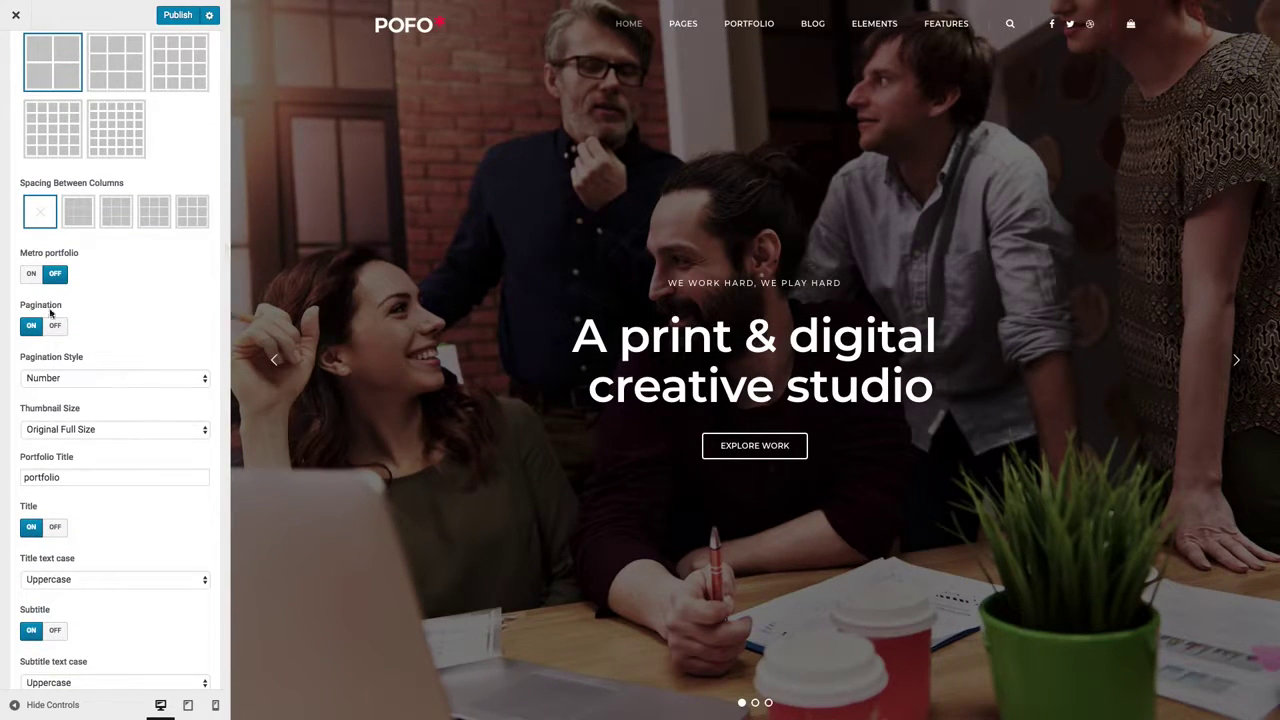
scroll(144, 400, "down", 3)
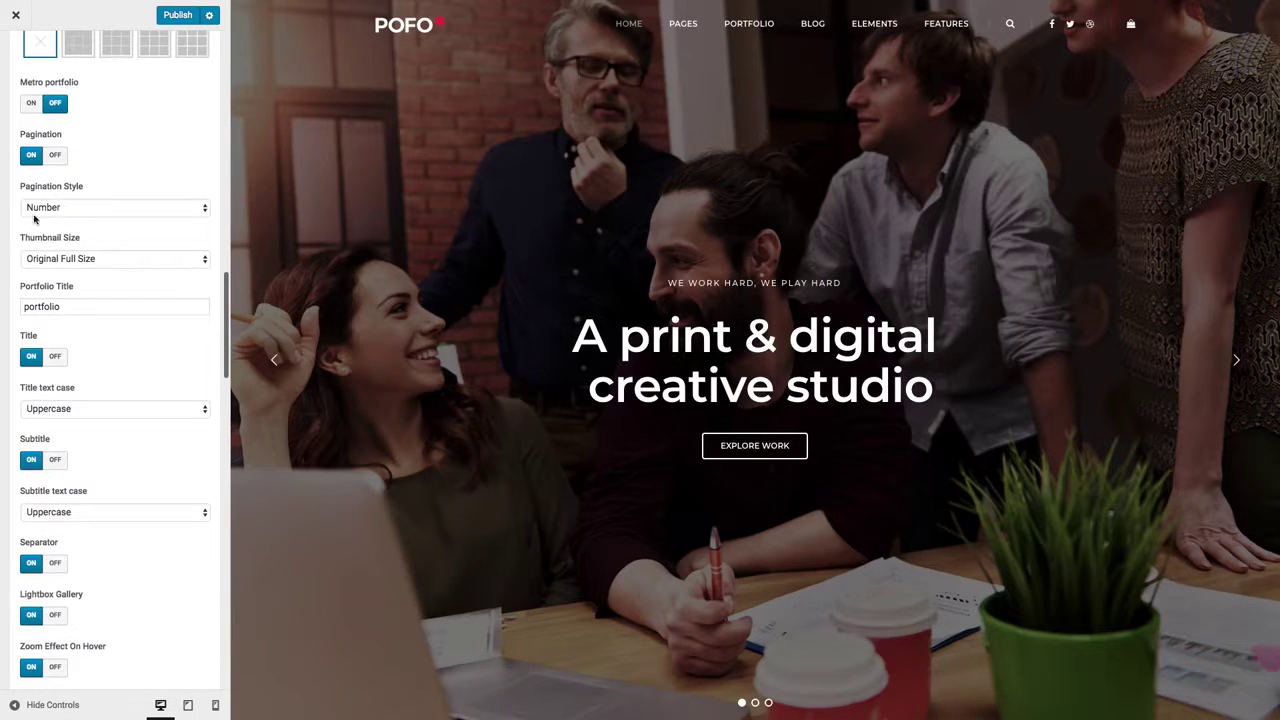
Step: Examine the Portfolio Archive title, subtitle, lightbox, hover and animation options, plus its typography, separator and alignment settings
scroll(125, 352, "down", 5)
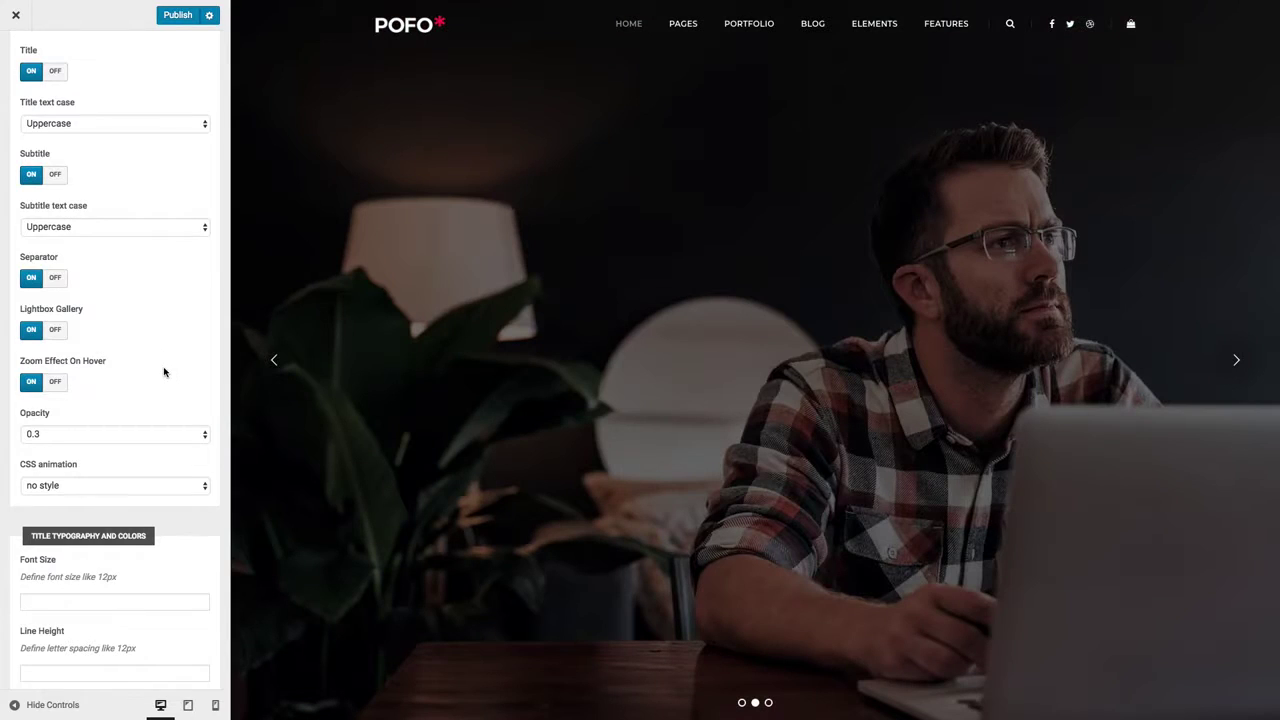
scroll(165, 372, "down", 3)
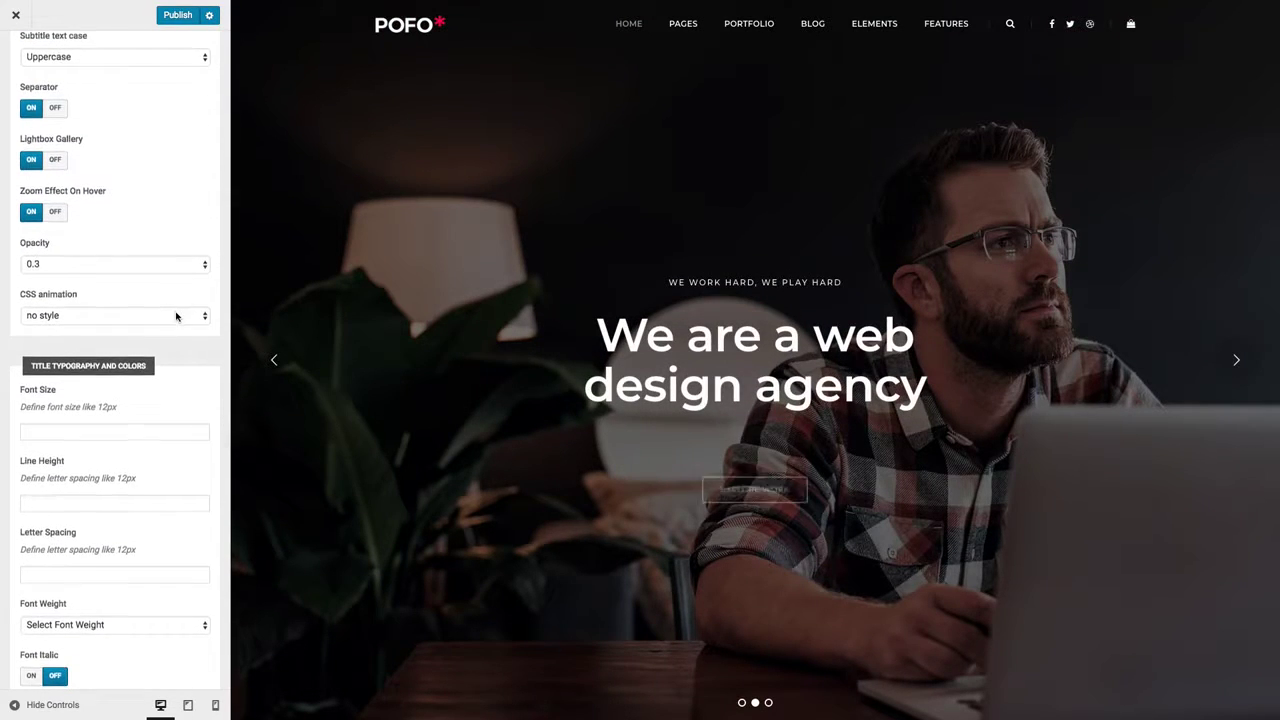
scroll(176, 316, "down", 2)
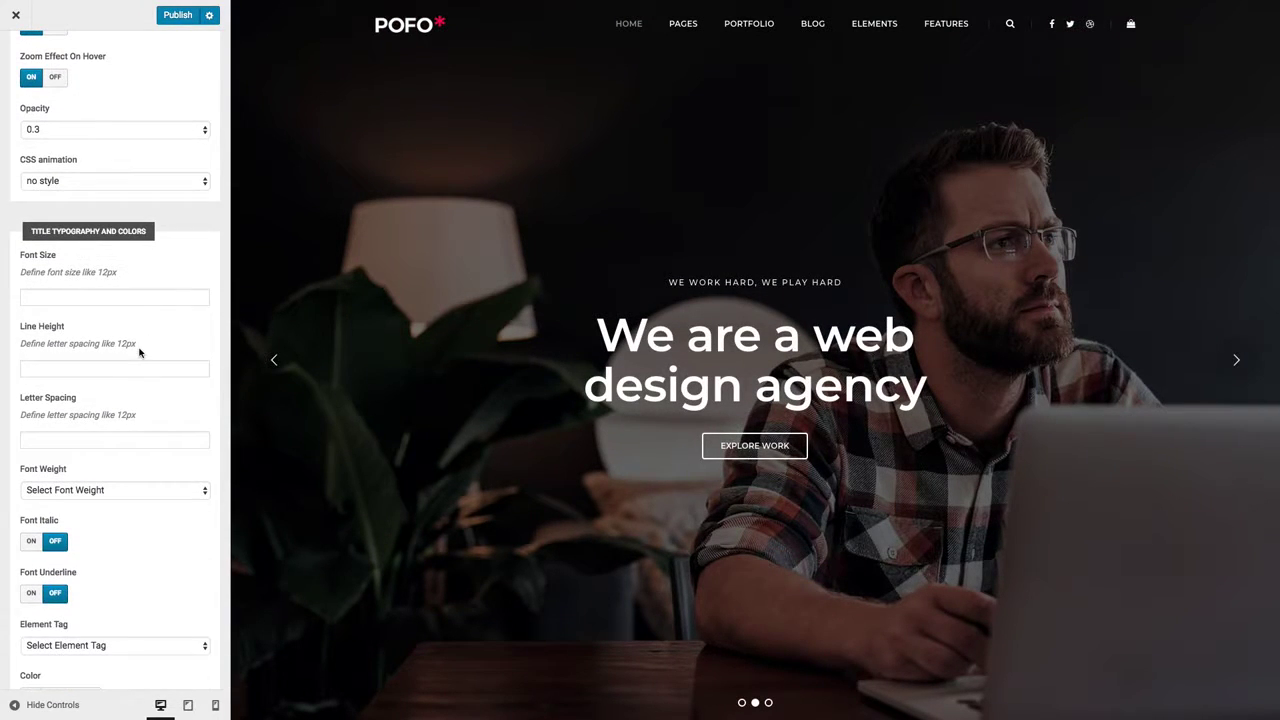
scroll(139, 352, "down", 10)
scroll(139, 352, "down", 5)
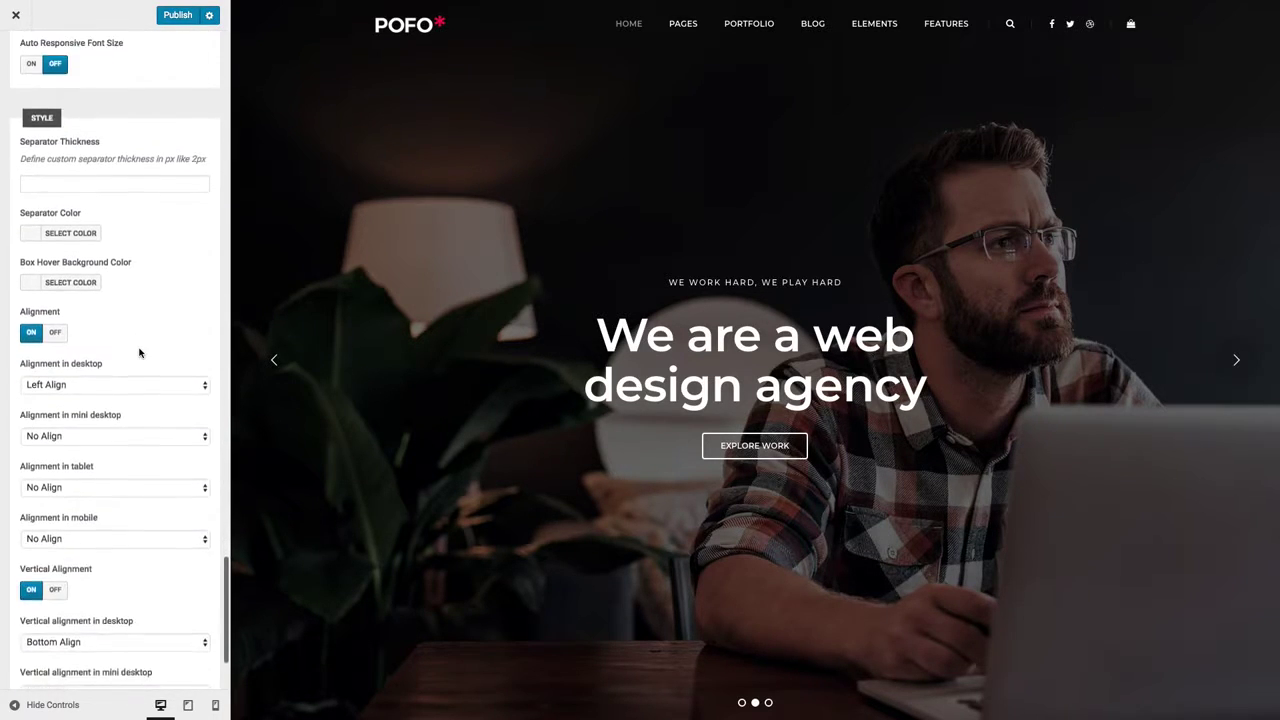
Step: Open the Product Single settings and review the layout, product data, and sale, title, rating star, price and short description styling
left_click(69, 306)
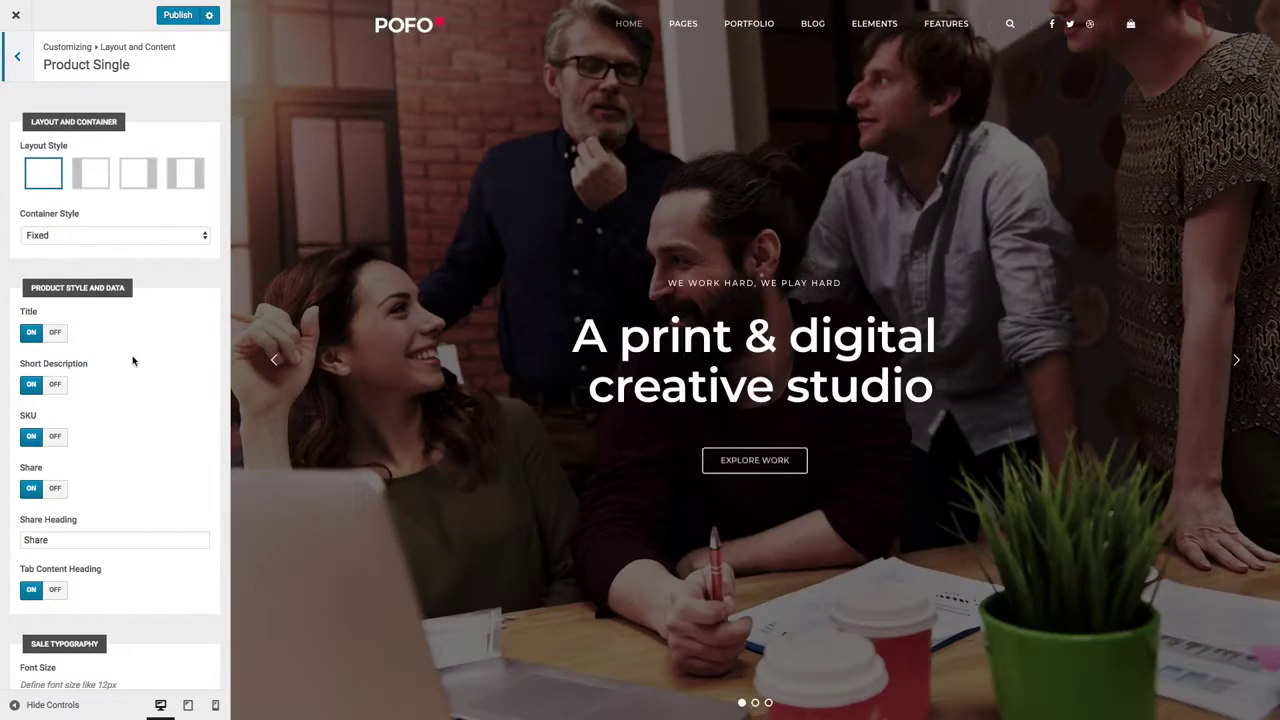
scroll(133, 359, "down", 2)
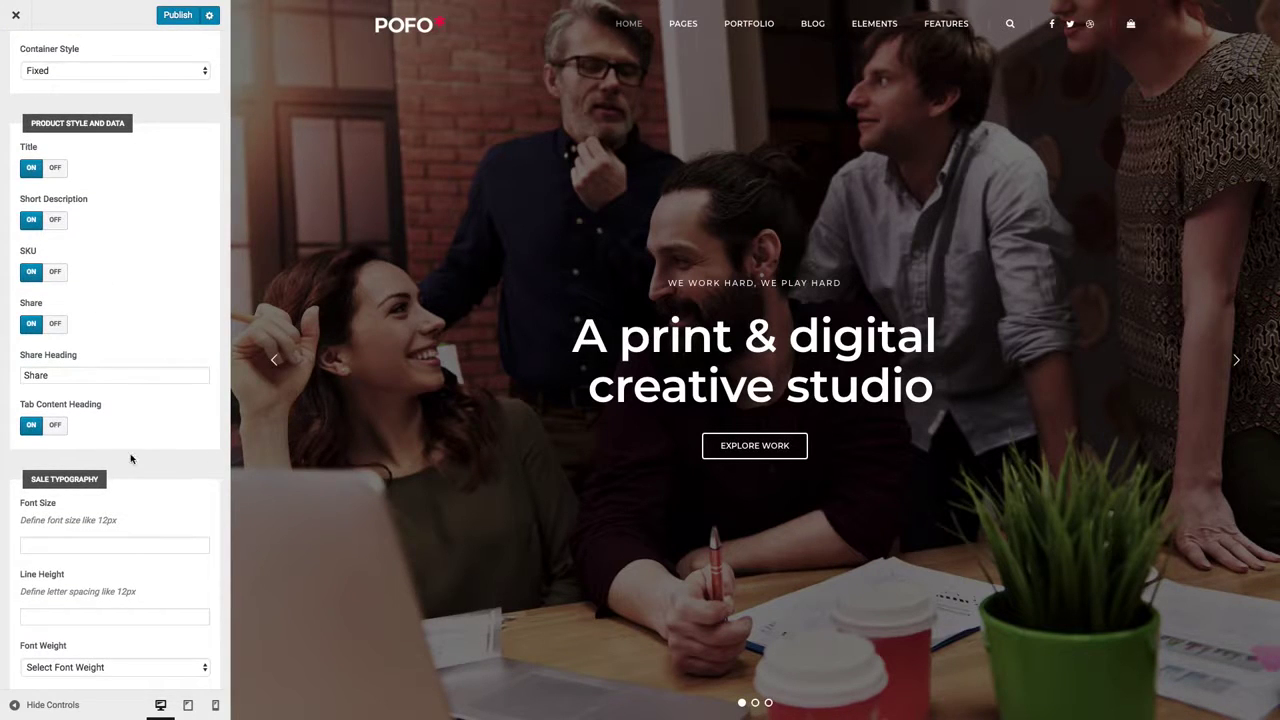
scroll(126, 458, "down", 10)
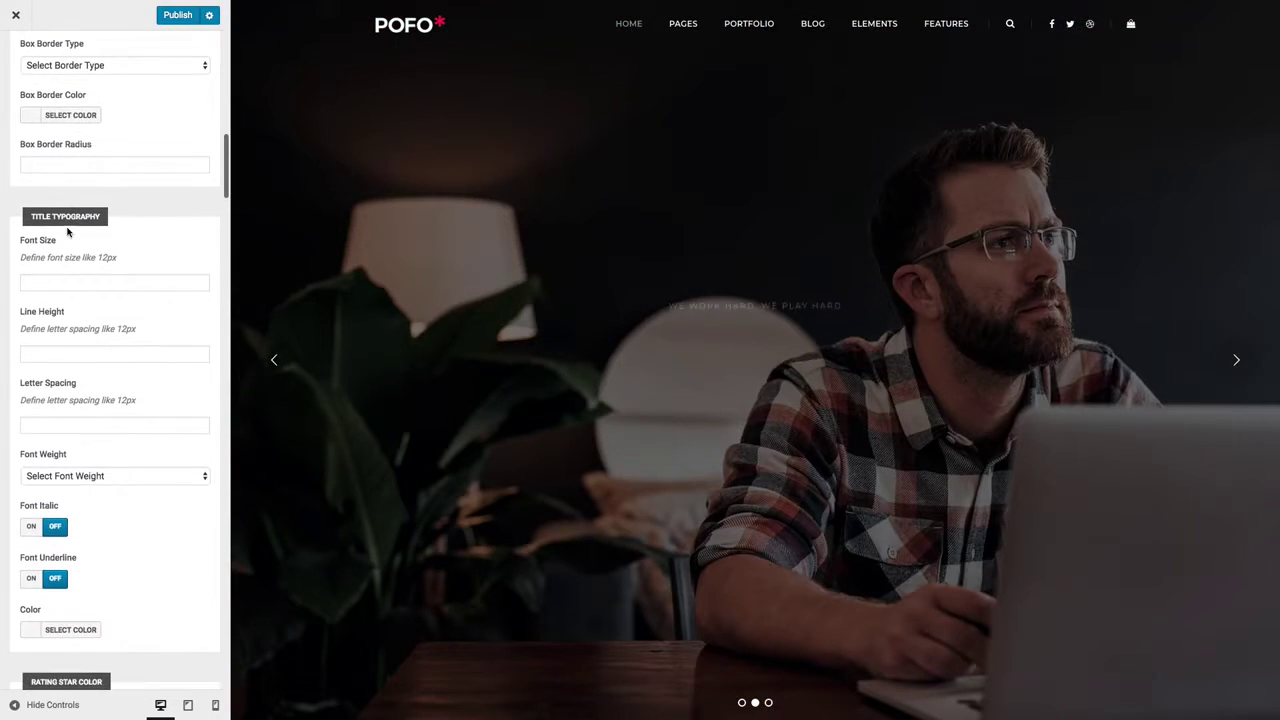
scroll(111, 390, "down", 3)
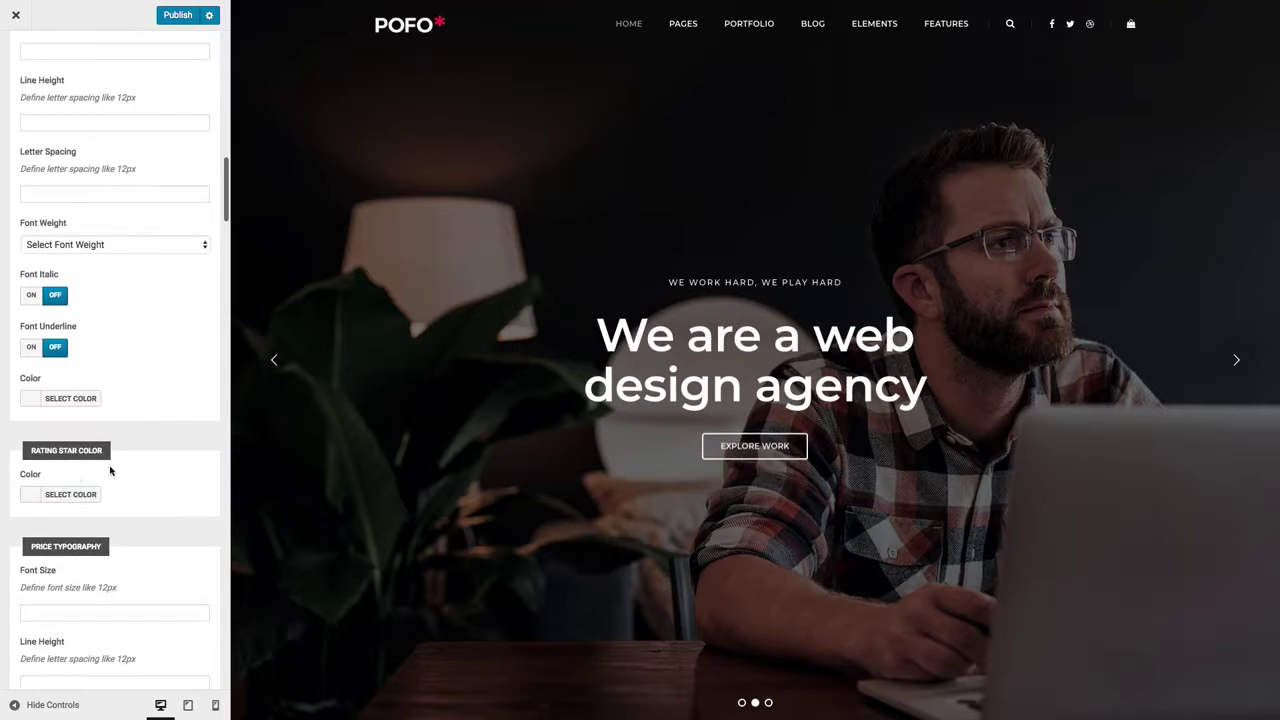
scroll(110, 468, "down", 4)
scroll(151, 446, "down", 1)
scroll(112, 507, "down", 4)
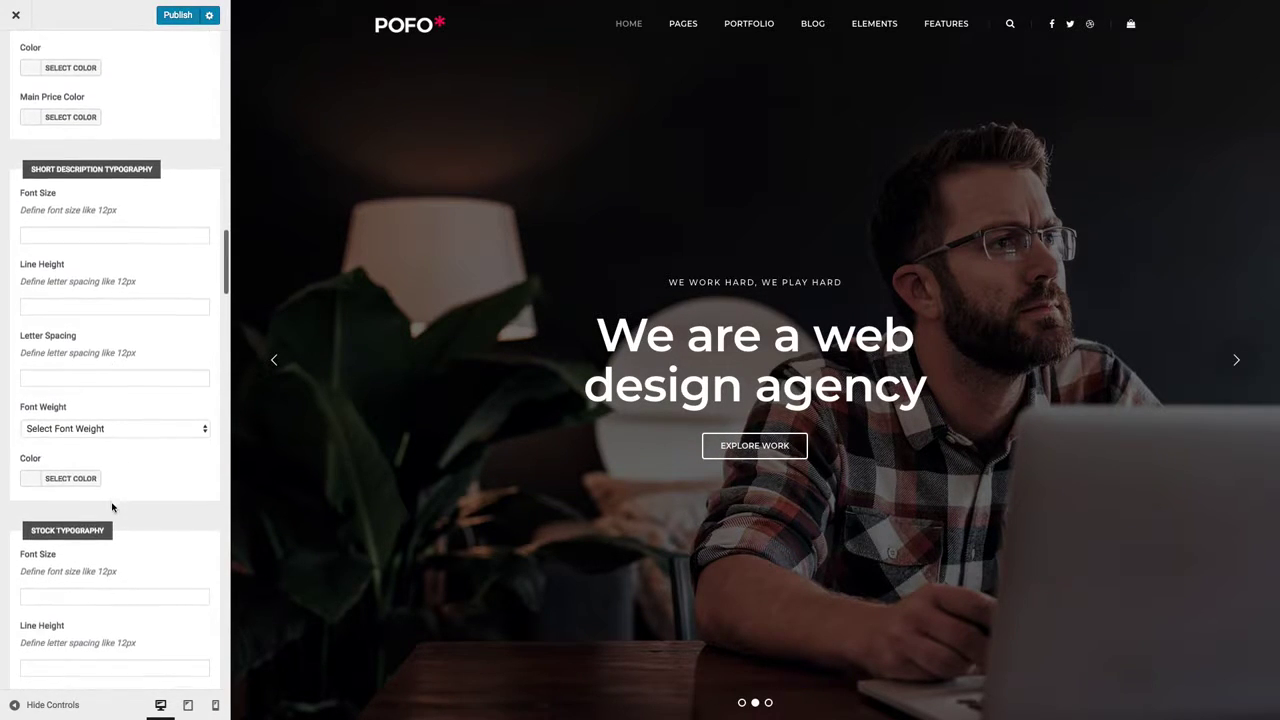
Step: Review Product Single's stock, button, product meta, Related Product and Up Sells Product options, then return to the Layout and Content list
scroll(104, 535, "down", 9)
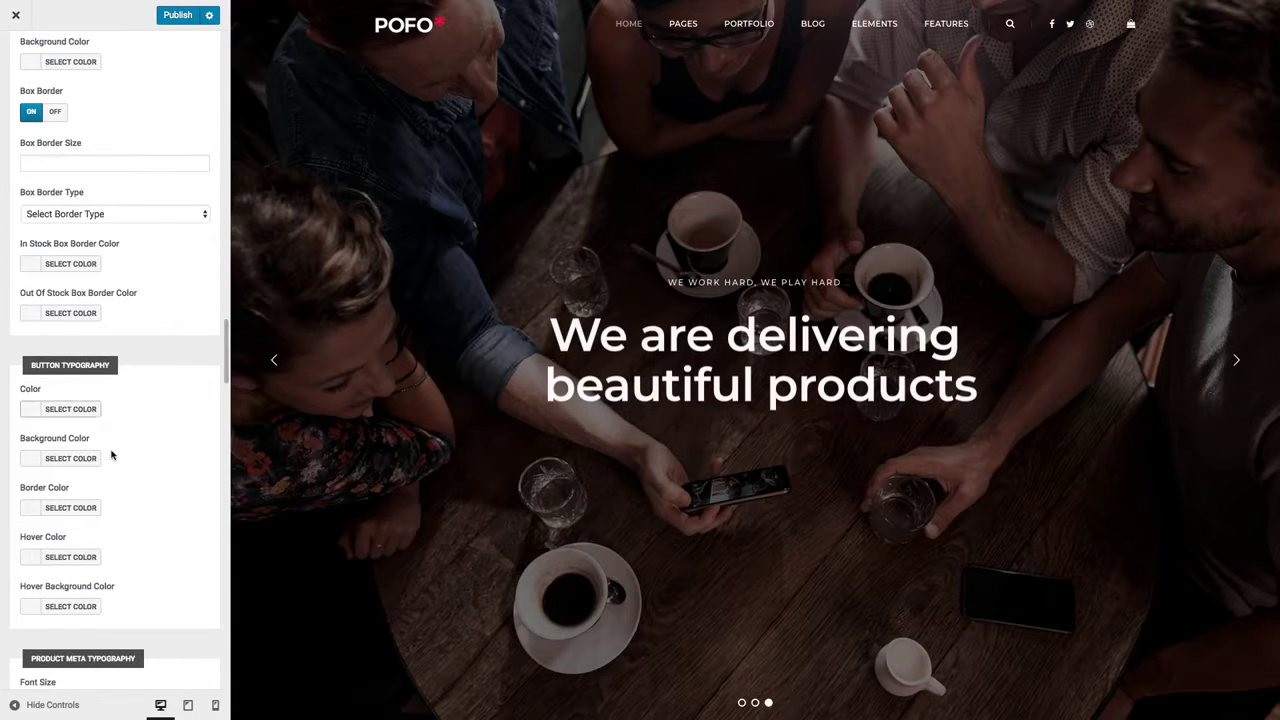
scroll(115, 480, "down", 3)
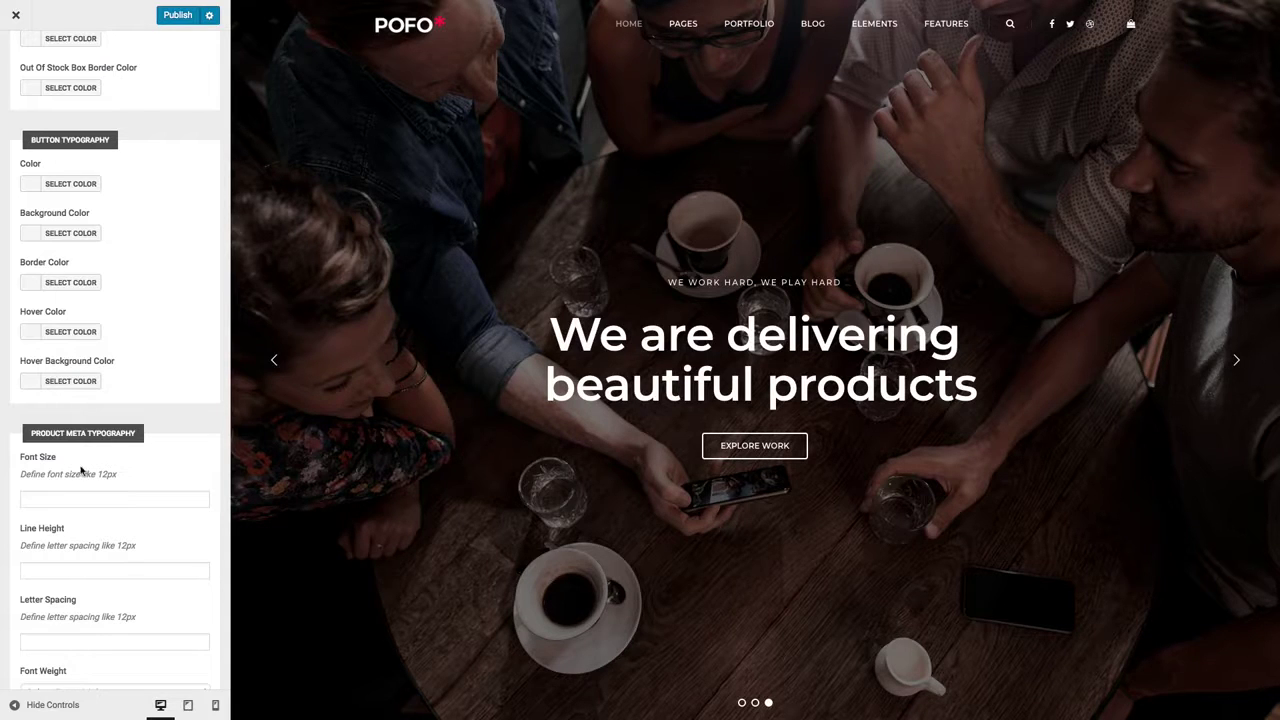
scroll(115, 500, "down", 5)
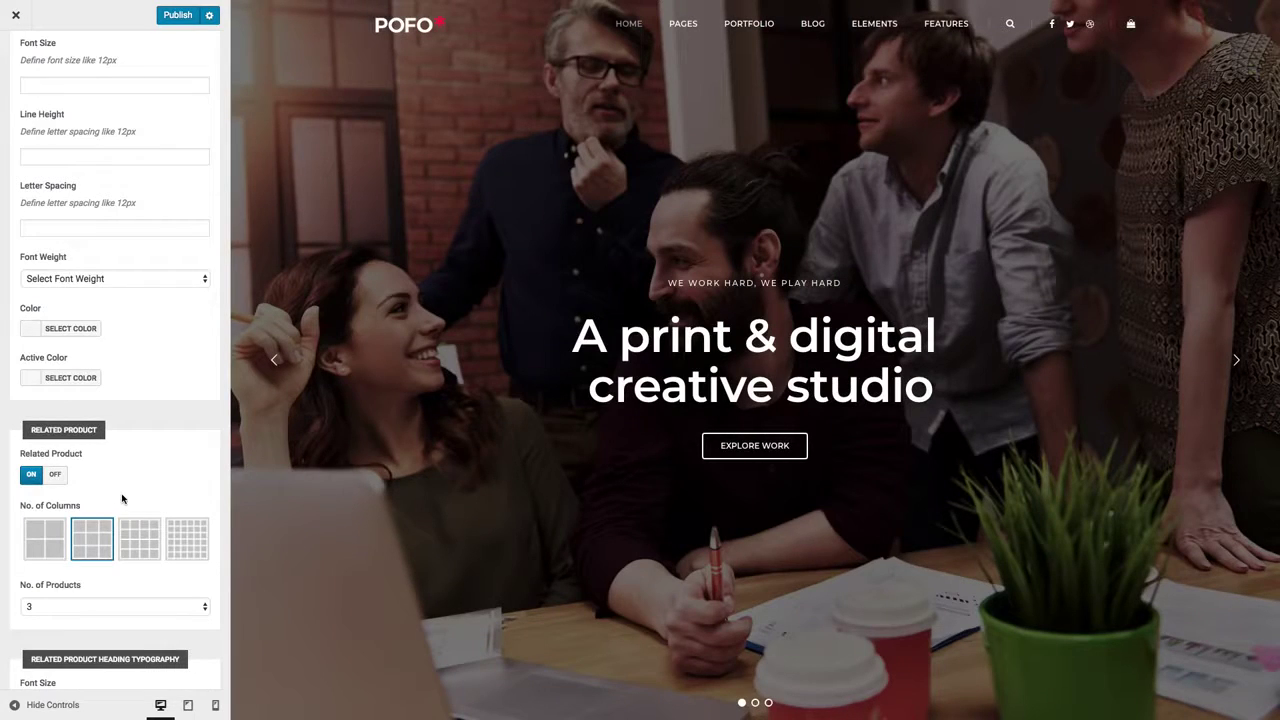
scroll(122, 498, "down", 3)
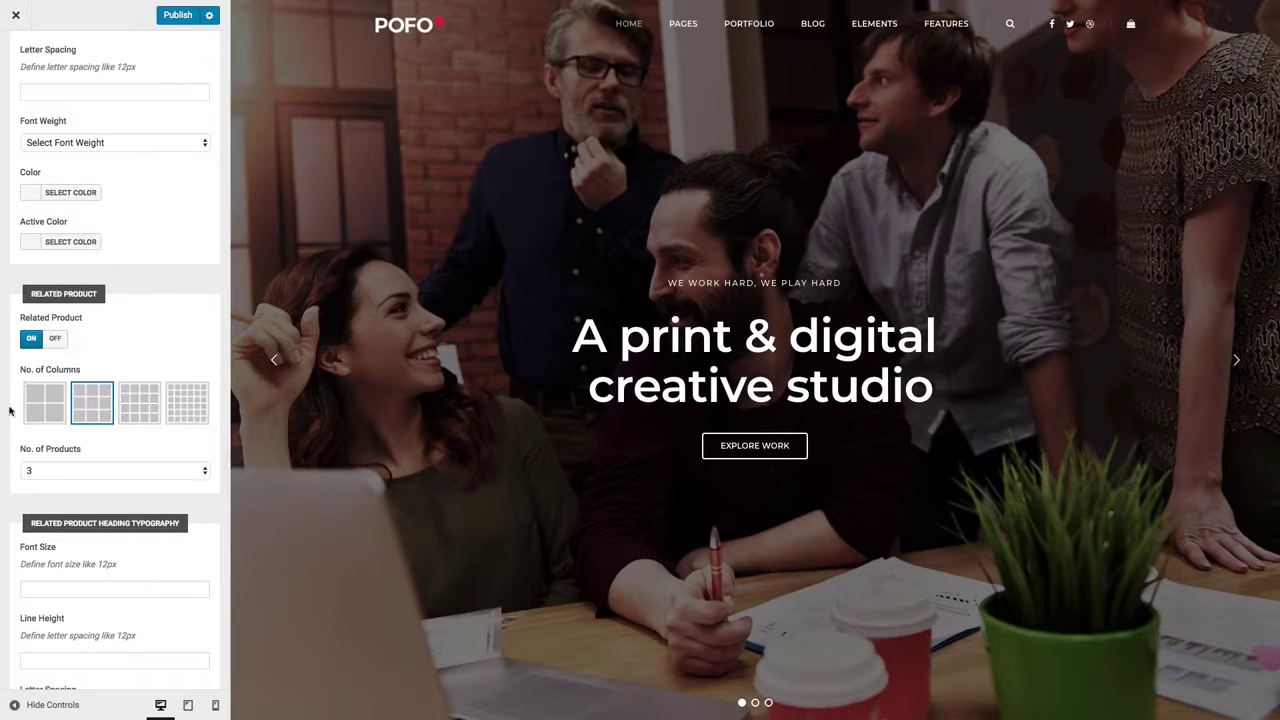
scroll(150, 490, "down", 8)
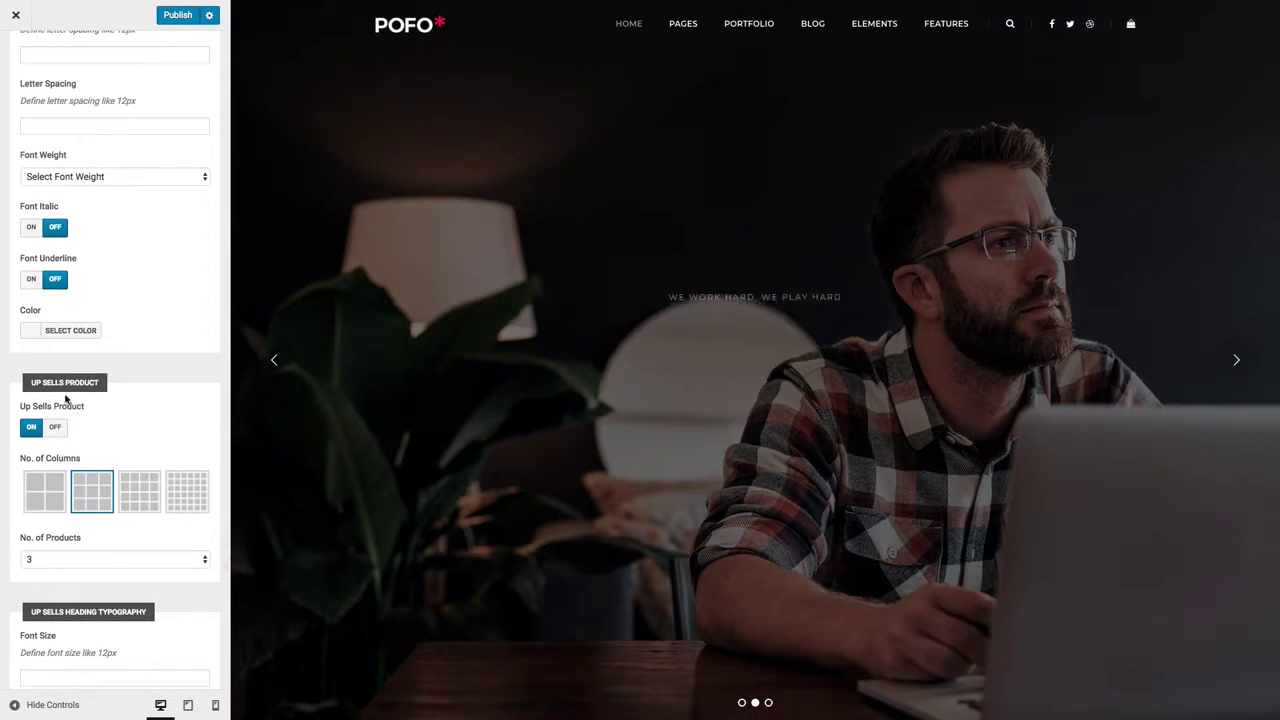
scroll(143, 475, "down", 8)
scroll(126, 360, "up", 8)
scroll(2, 240, "up", 3)
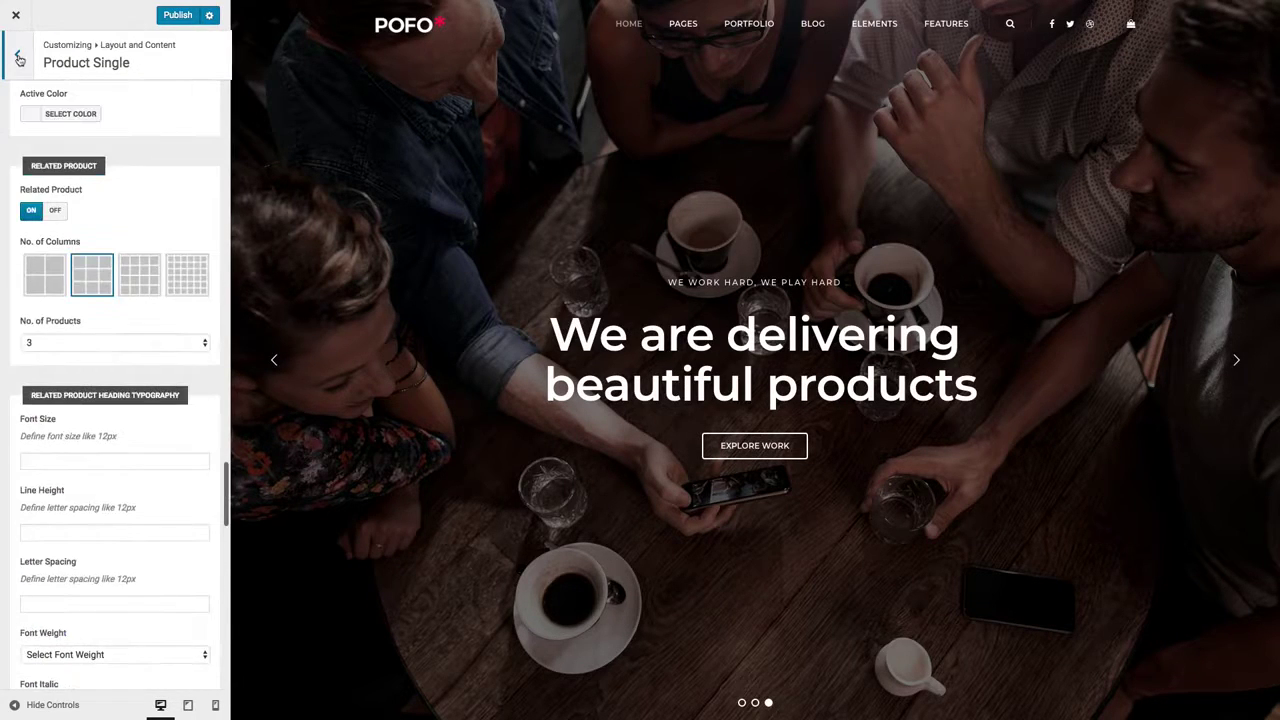
left_click(18, 55)
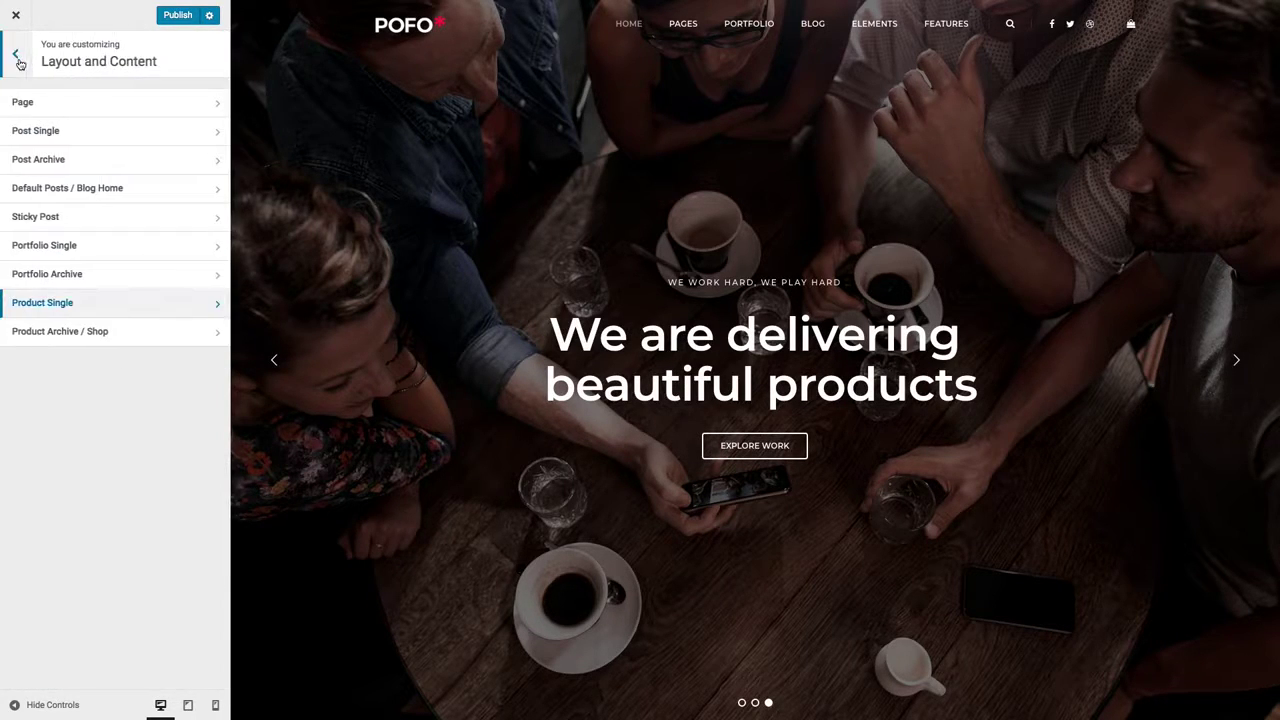
Step: Open the Product Archive / Shop settings and review the layout, product list style, sale and title typography and color options
left_click(69, 333)
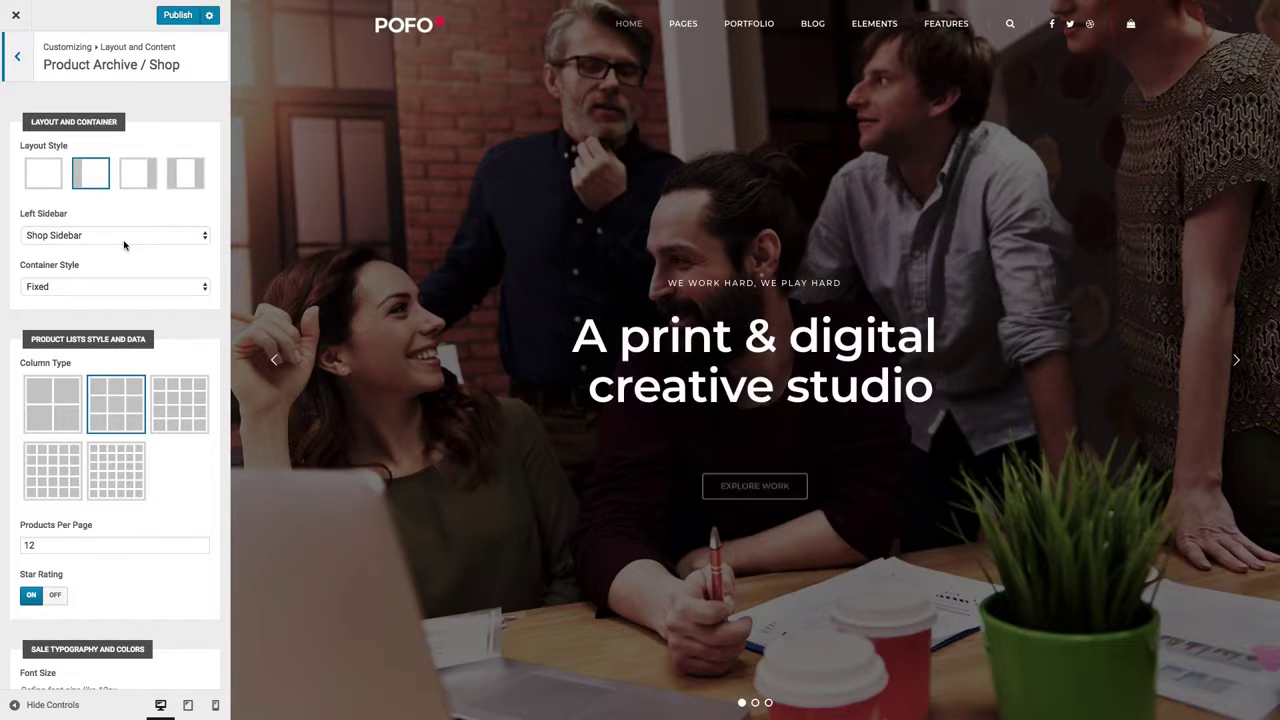
scroll(124, 245, "down", 5)
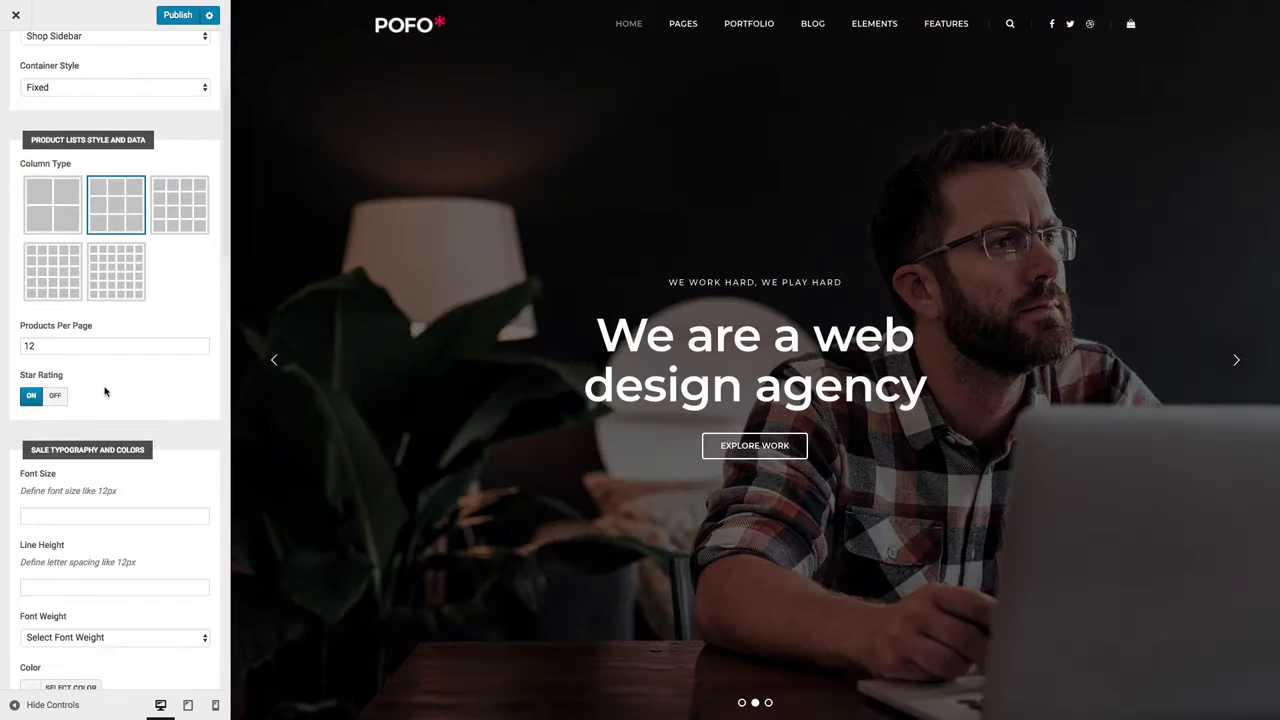
scroll(124, 389, "down", 2)
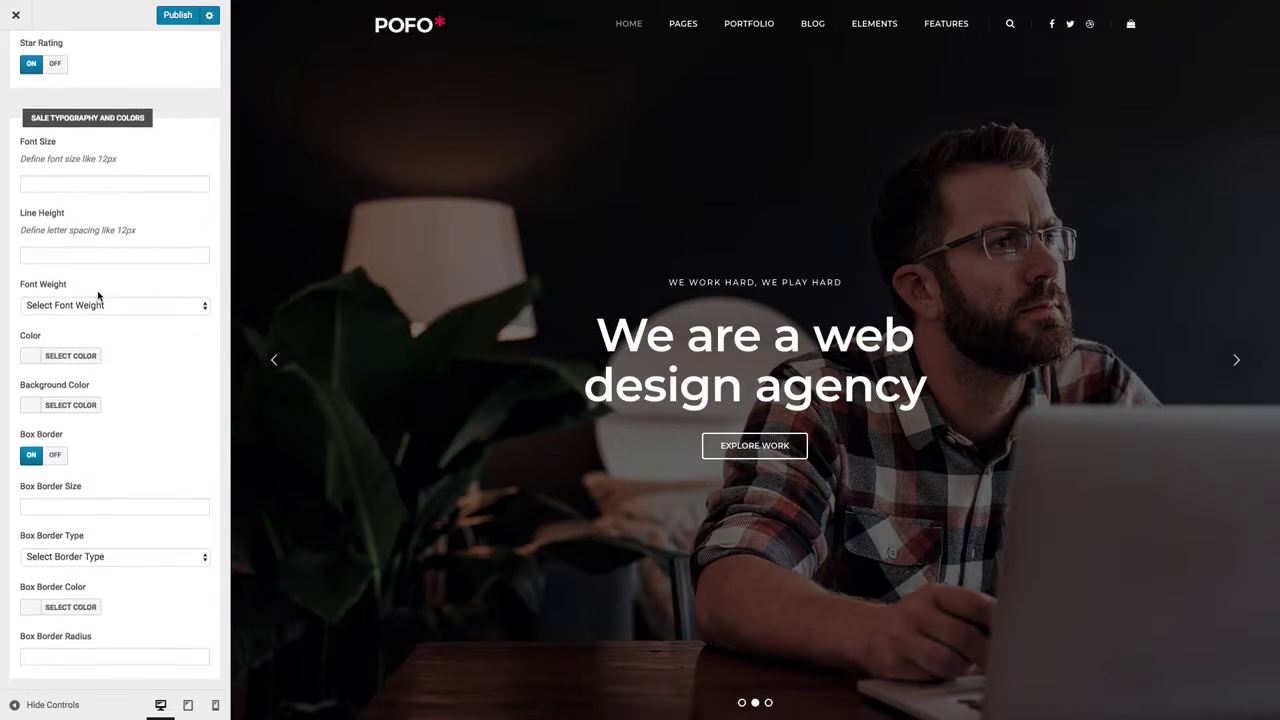
scroll(98, 295, "down", 1)
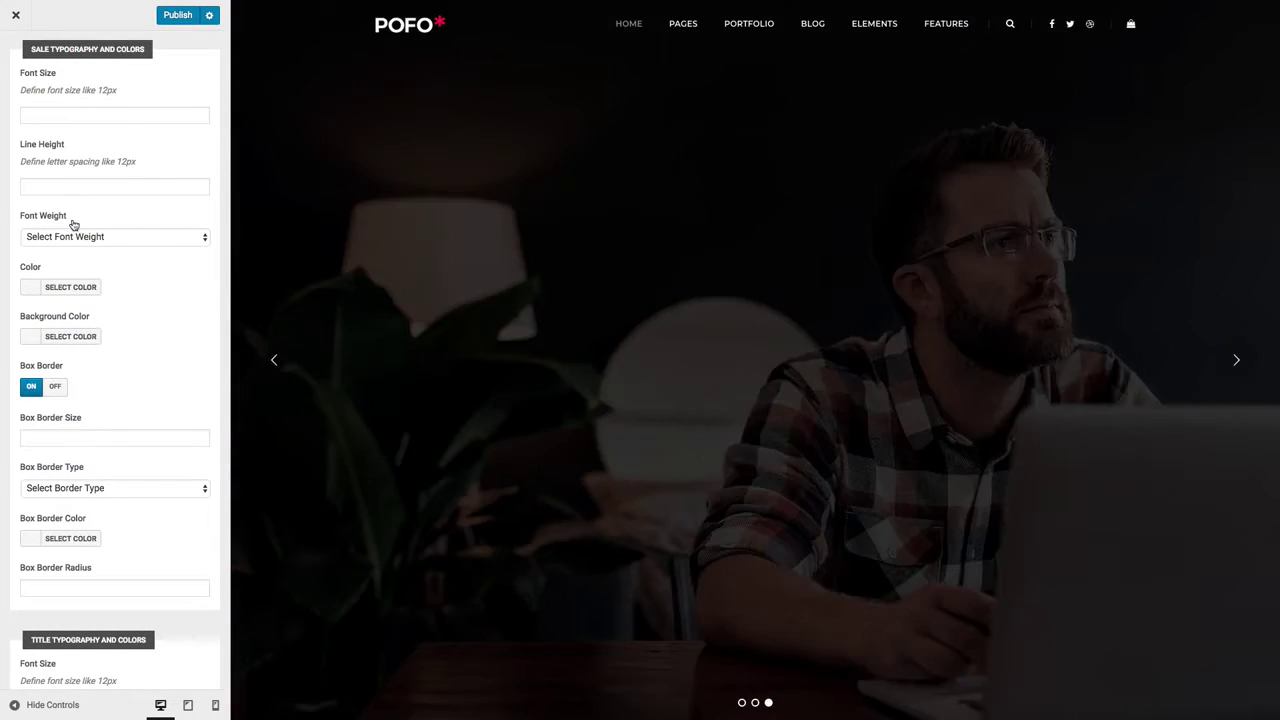
scroll(103, 370, "down", 5)
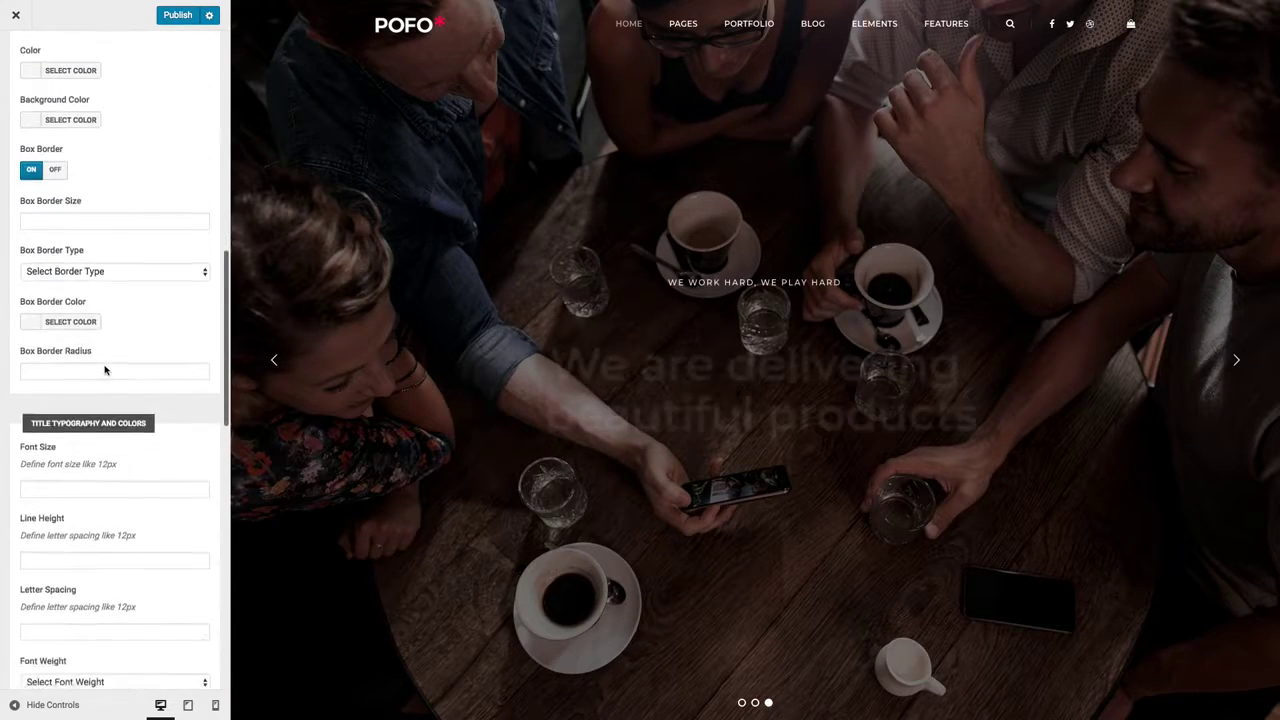
scroll(114, 418, "down", 5)
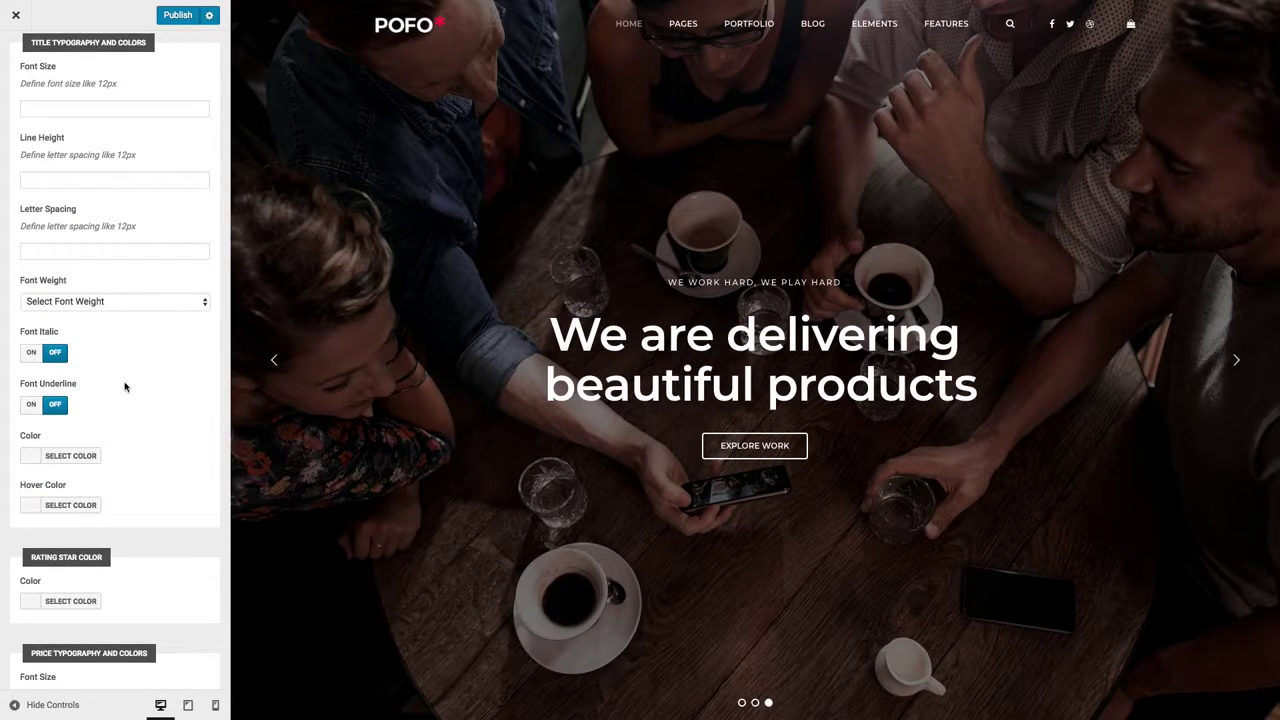
Step: Leave the Product Archive / Shop settings and open the Title Wrapper section from the main Customizer list
scroll(125, 387, "down", 3)
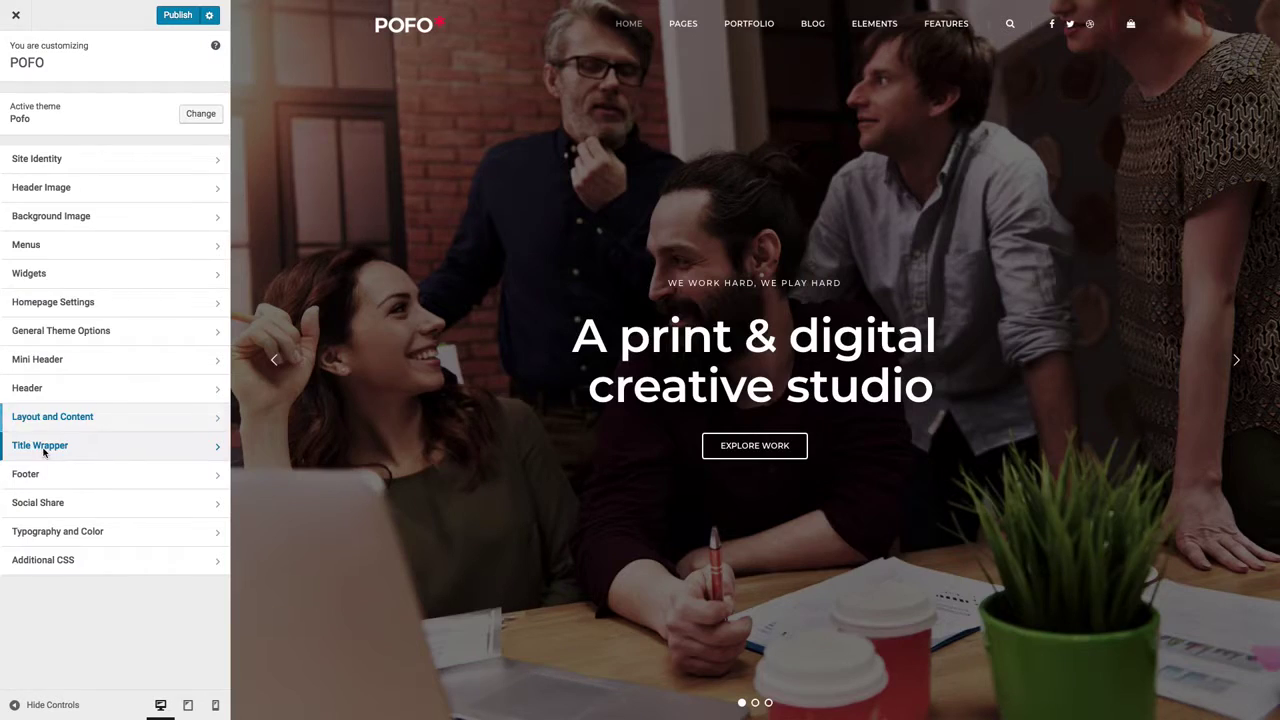
left_click(43, 451)
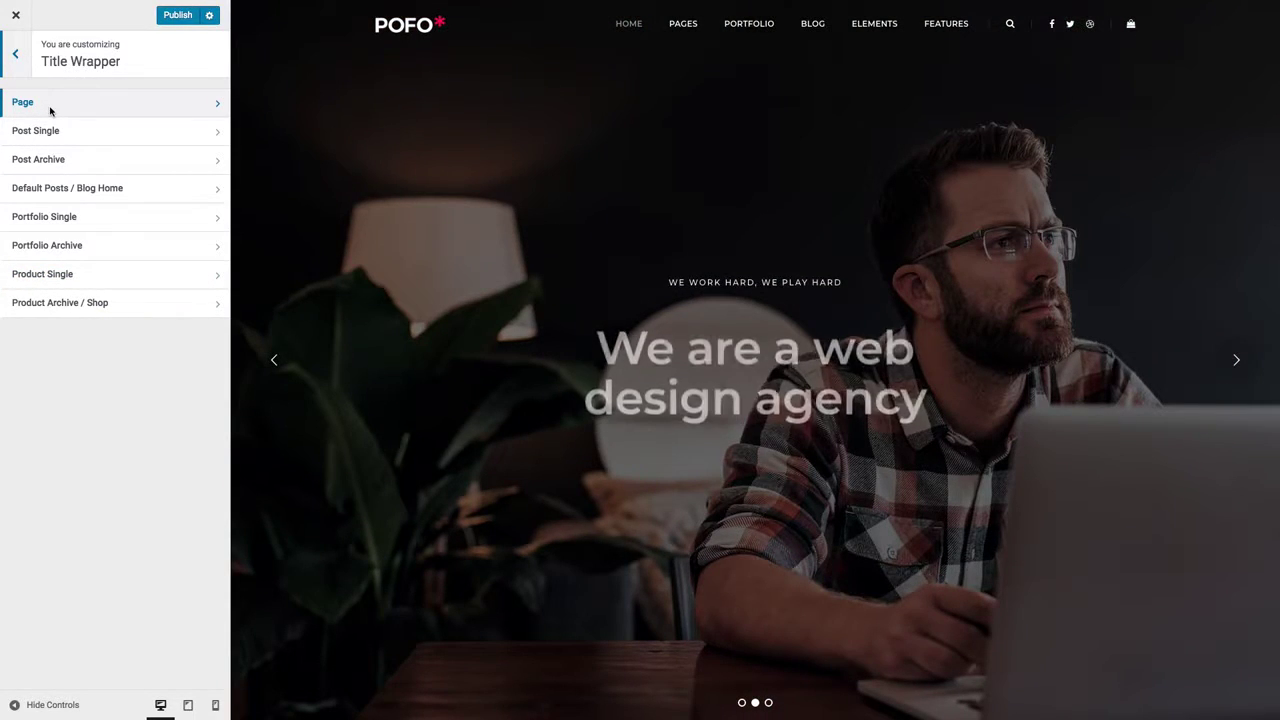
Step: Open the Title Wrapper's Page settings, review the title styles, breadcrumb, font and color options, and return to the Title Wrapper list
left_click(50, 108)
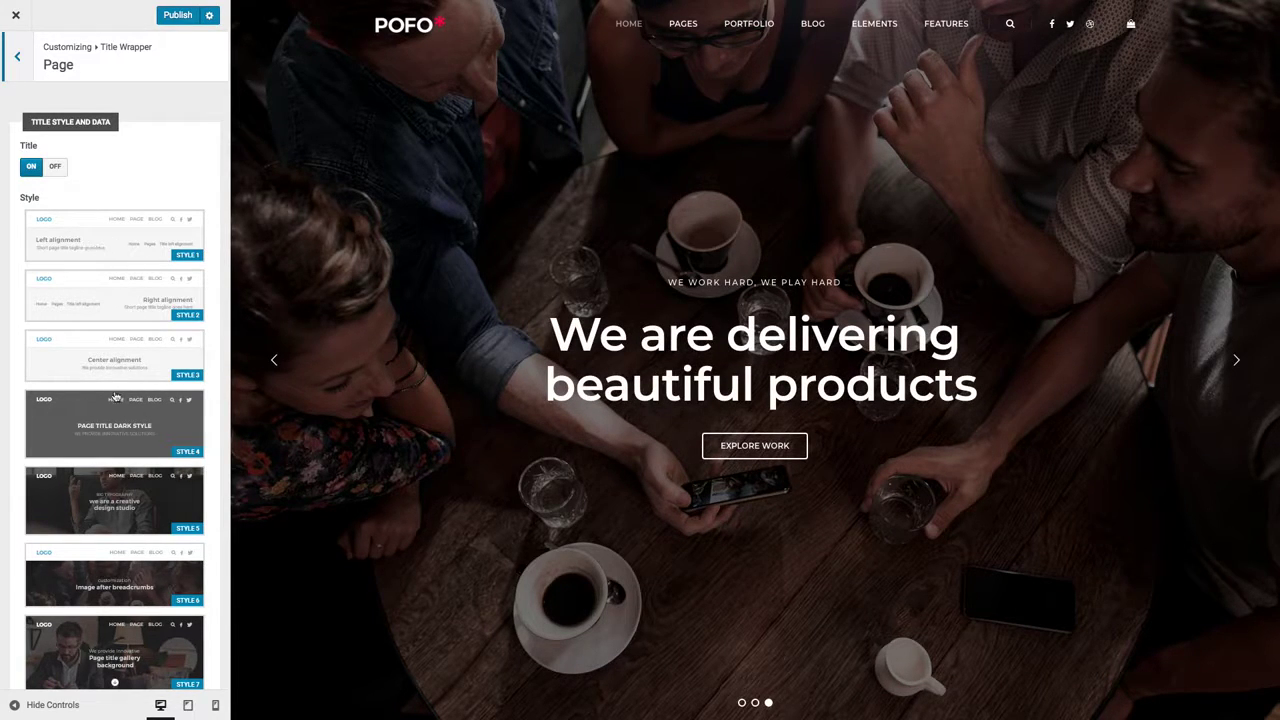
scroll(116, 385, "down", 3)
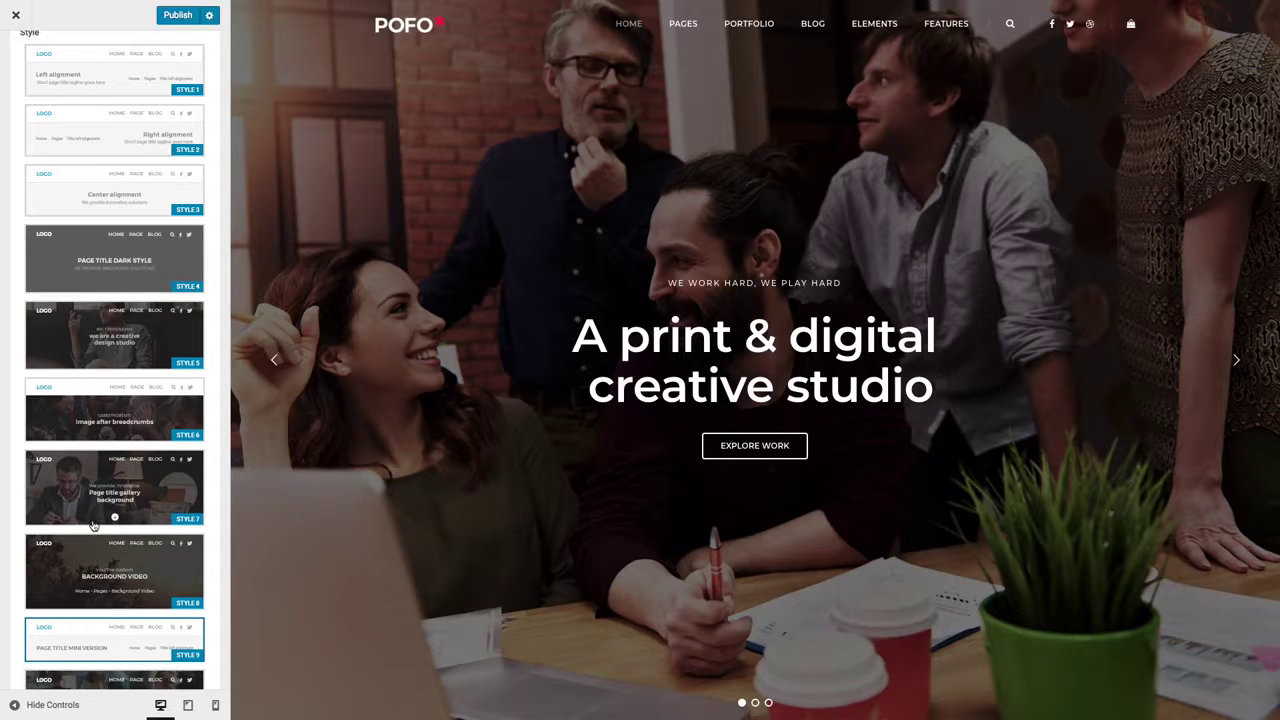
scroll(128, 510, "down", 15)
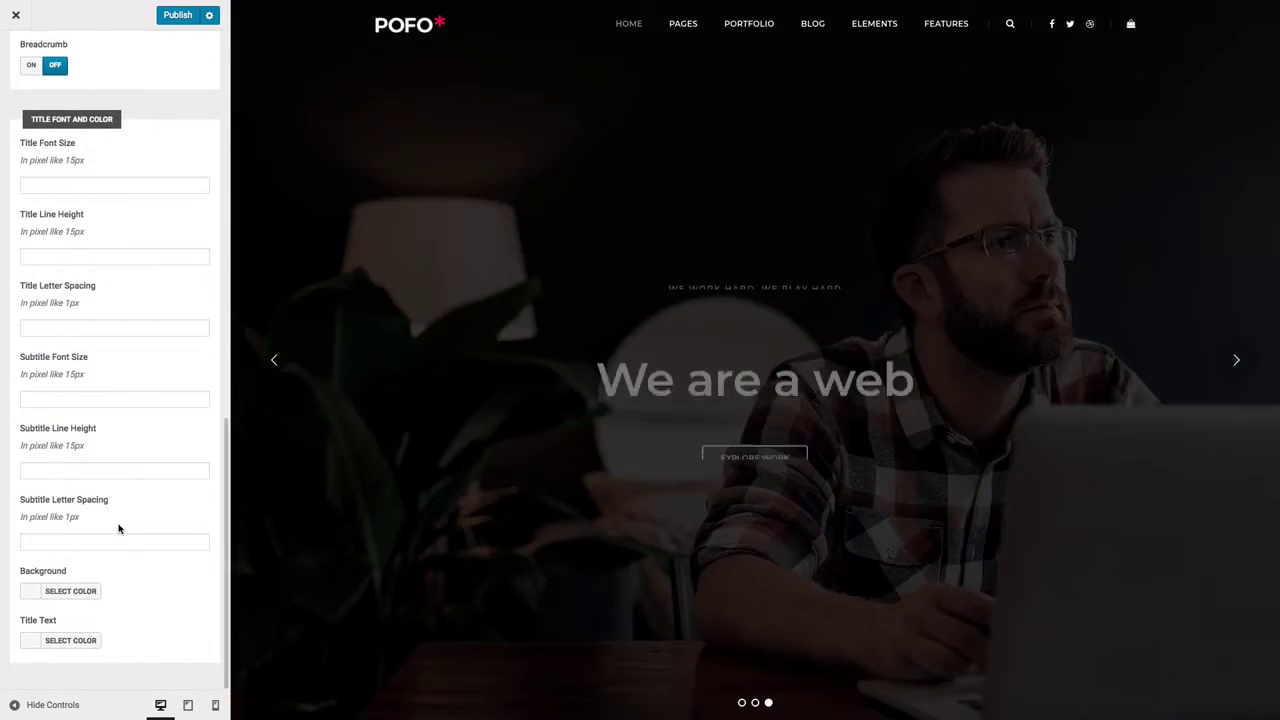
scroll(114, 500, "up", 6)
left_click(18, 72)
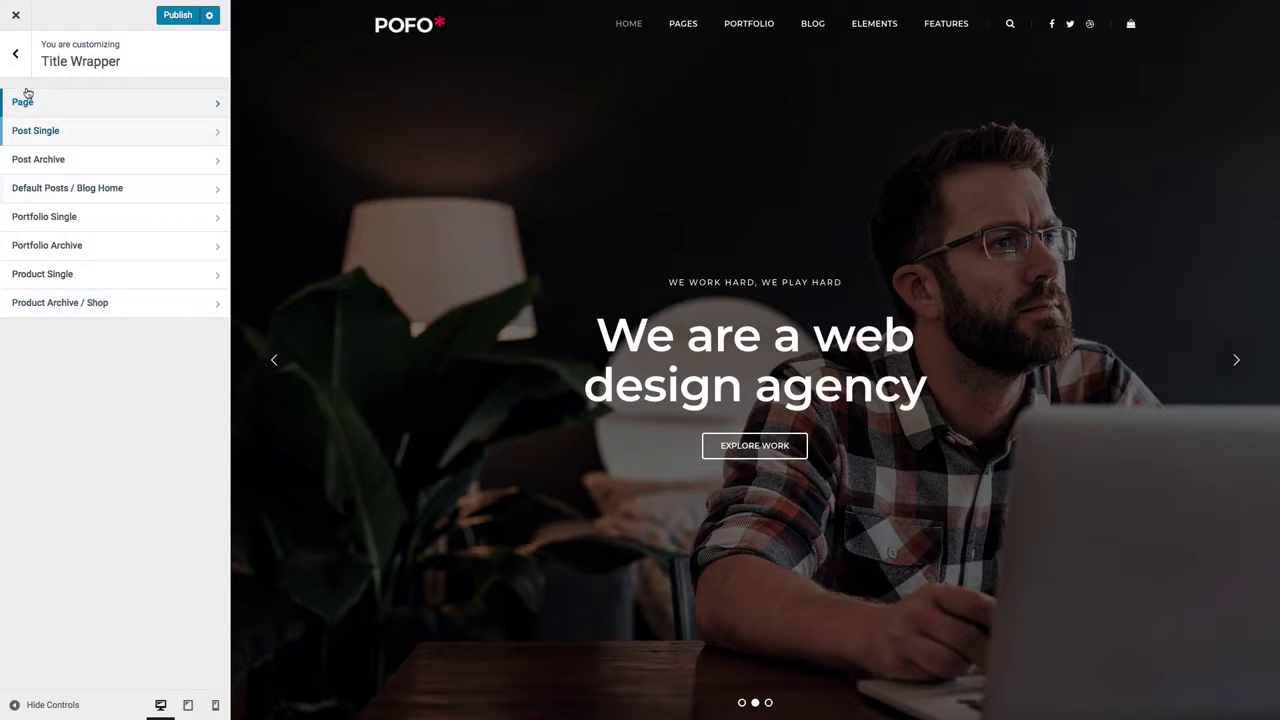
Step: Open Footer Wrapper in the Footer section and review its style, logo, social media icon, font and color options
left_click(15, 53)
left_click(40, 481)
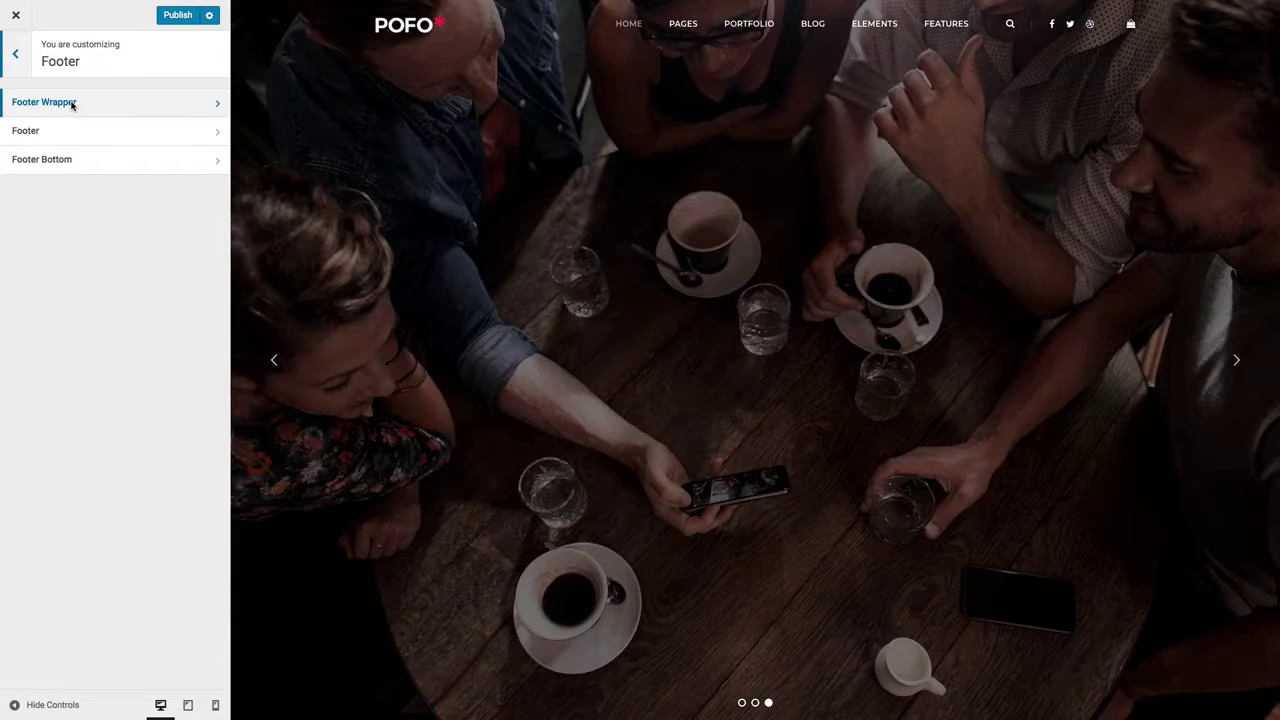
left_click(72, 103)
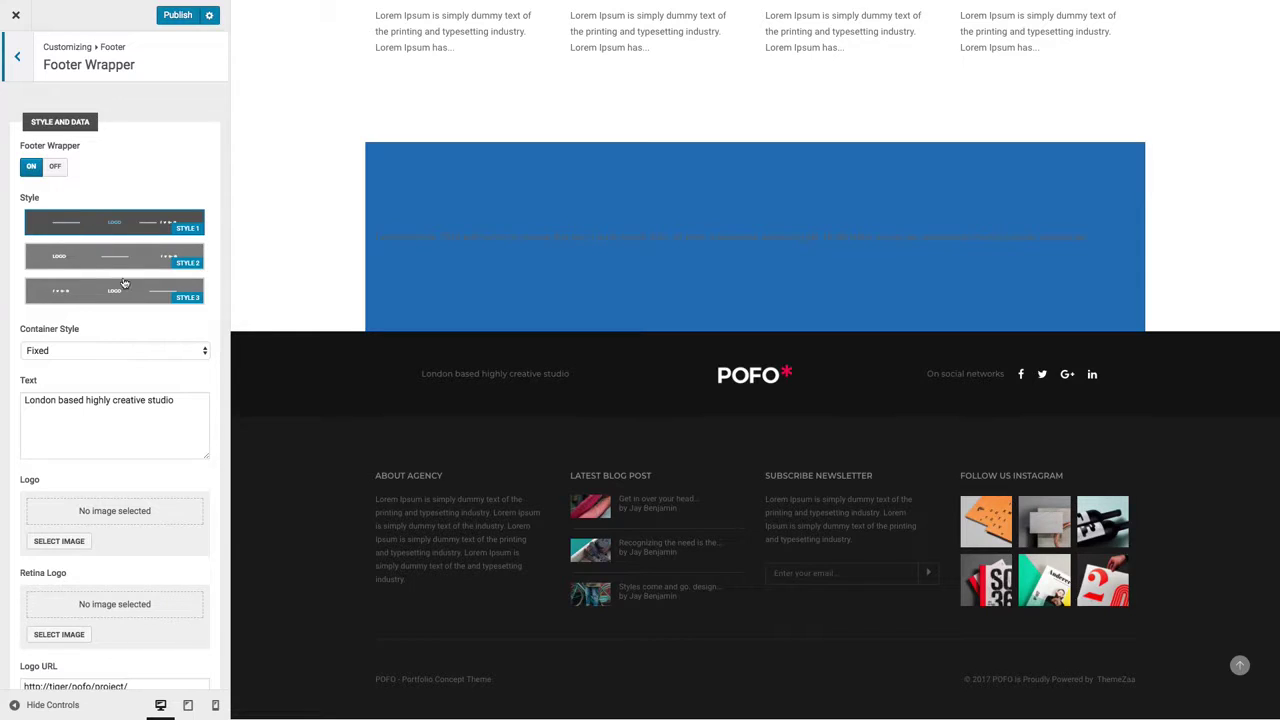
scroll(107, 437, "down", 5)
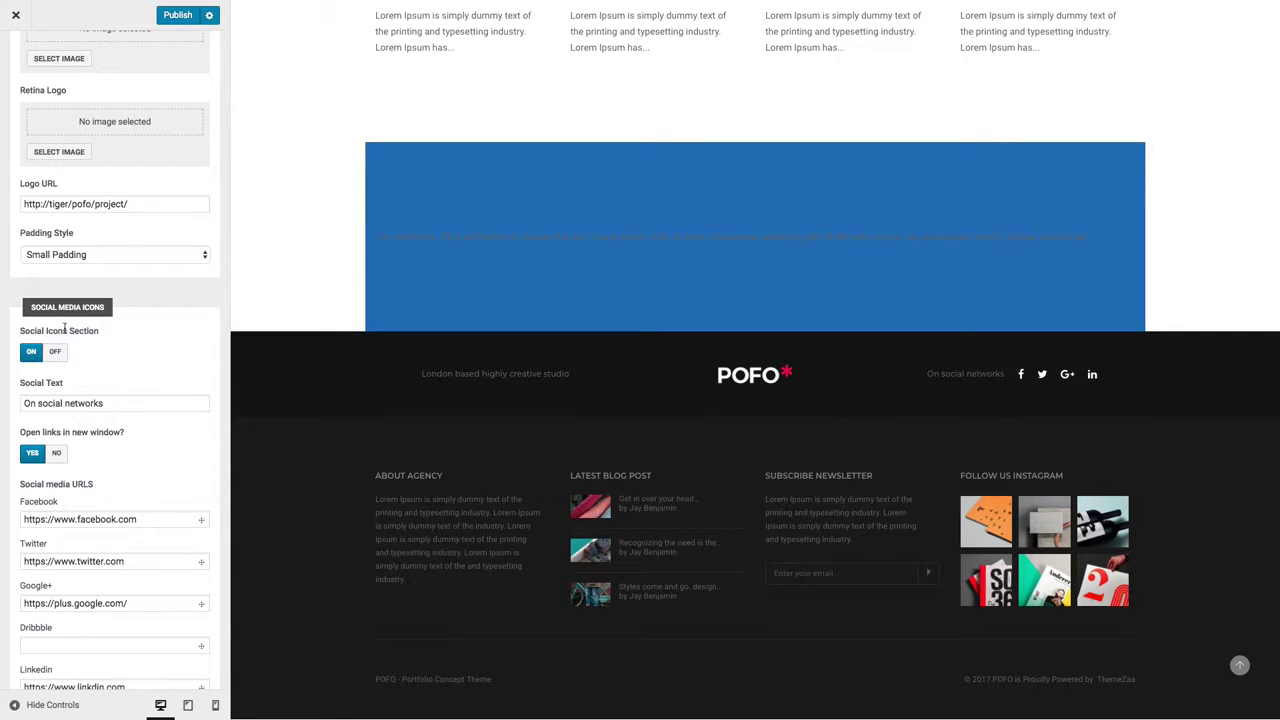
scroll(104, 400, "down", 9)
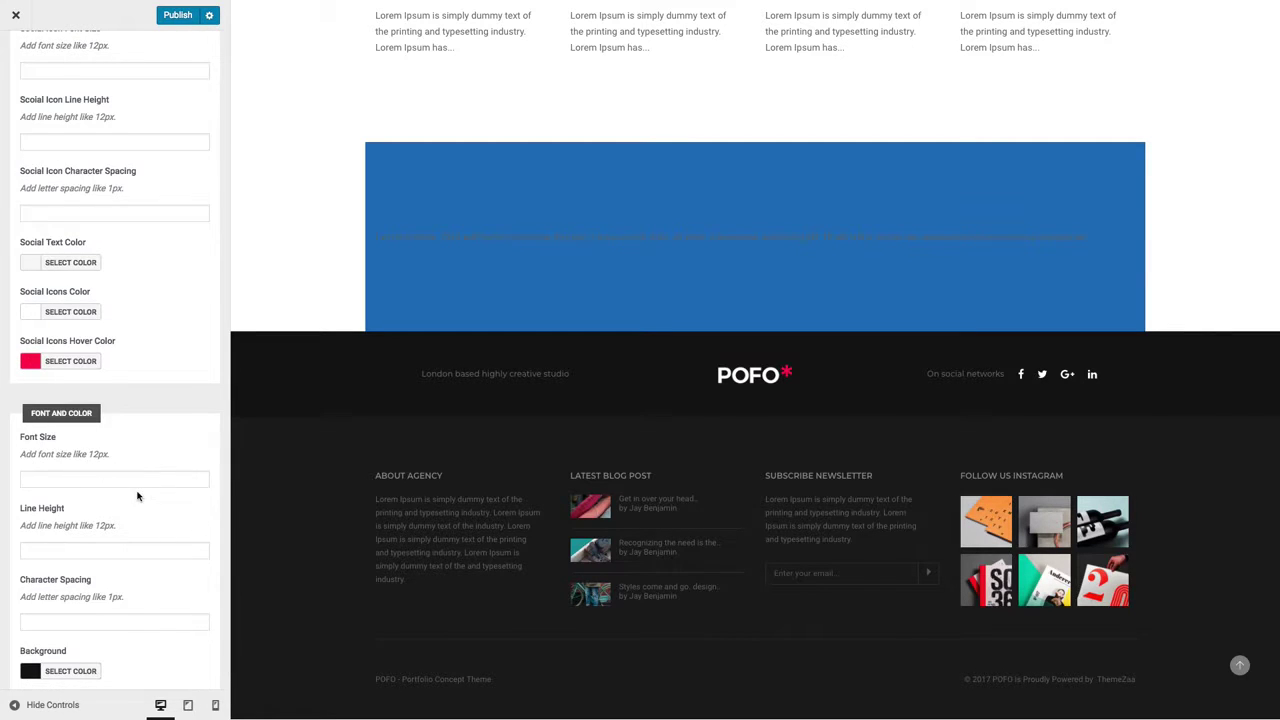
scroll(137, 494, "down", 1)
scroll(40, 135, "up", 15)
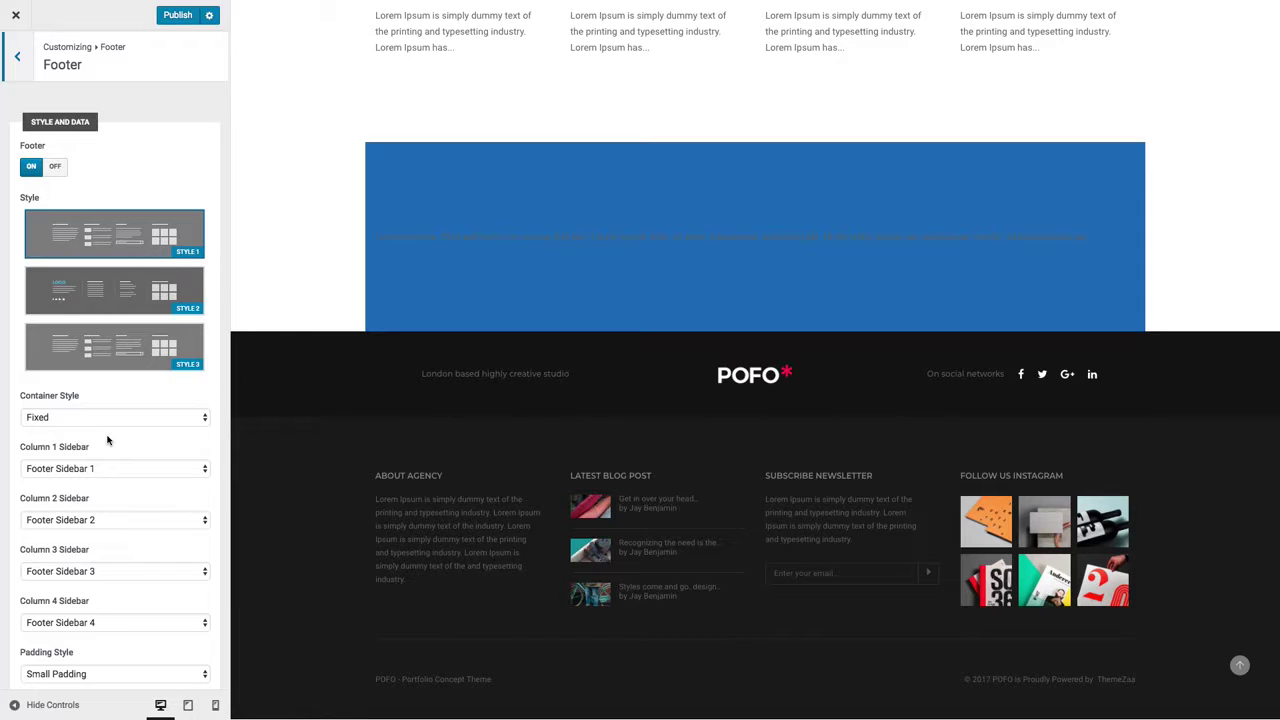
Step: Review the Footer style and column sidebar options and the Footer Bottom text, font and color options, then return to the main Customizer list
scroll(108, 440, "down", 3)
scroll(108, 480, "down", 3)
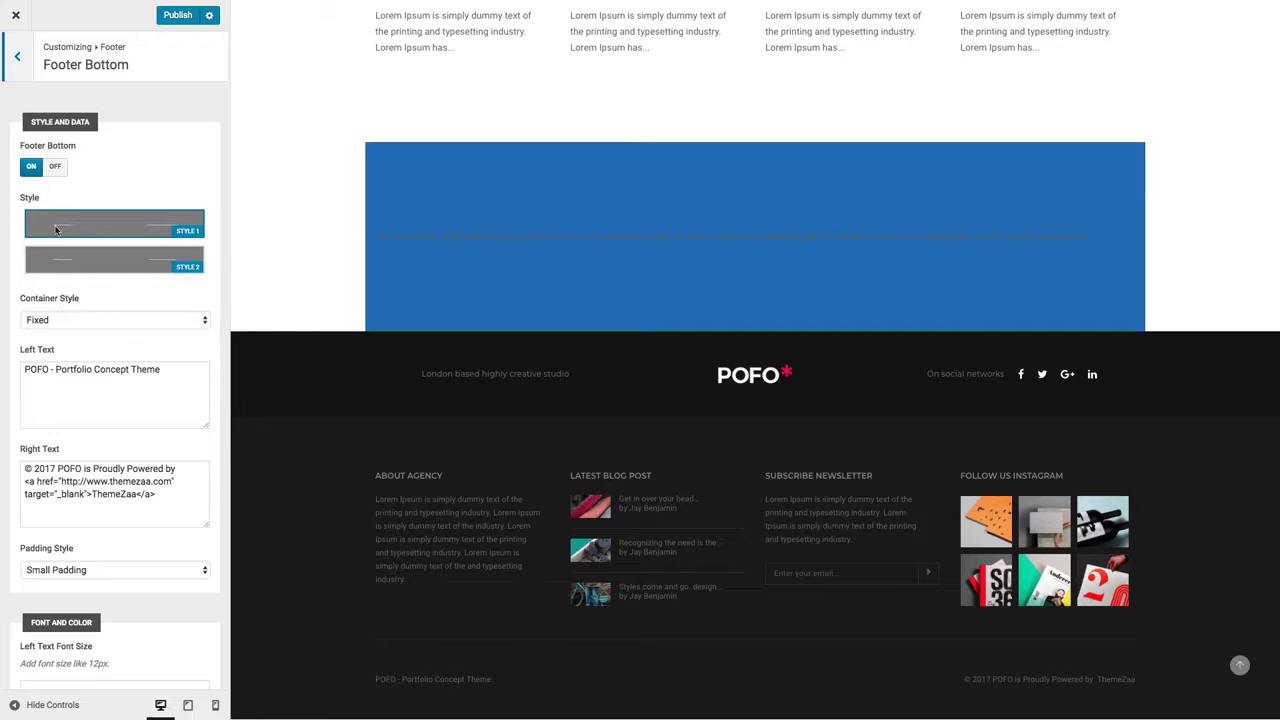
scroll(108, 478, "down", 2)
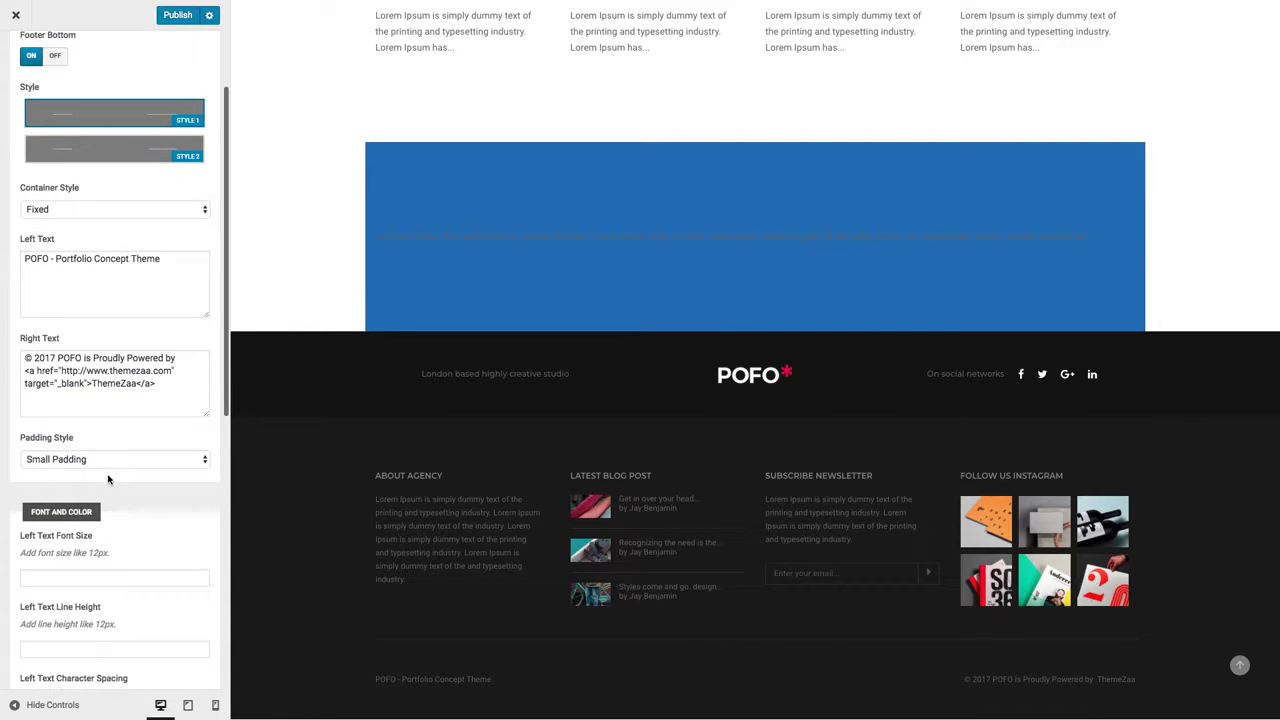
scroll(108, 478, "down", 7)
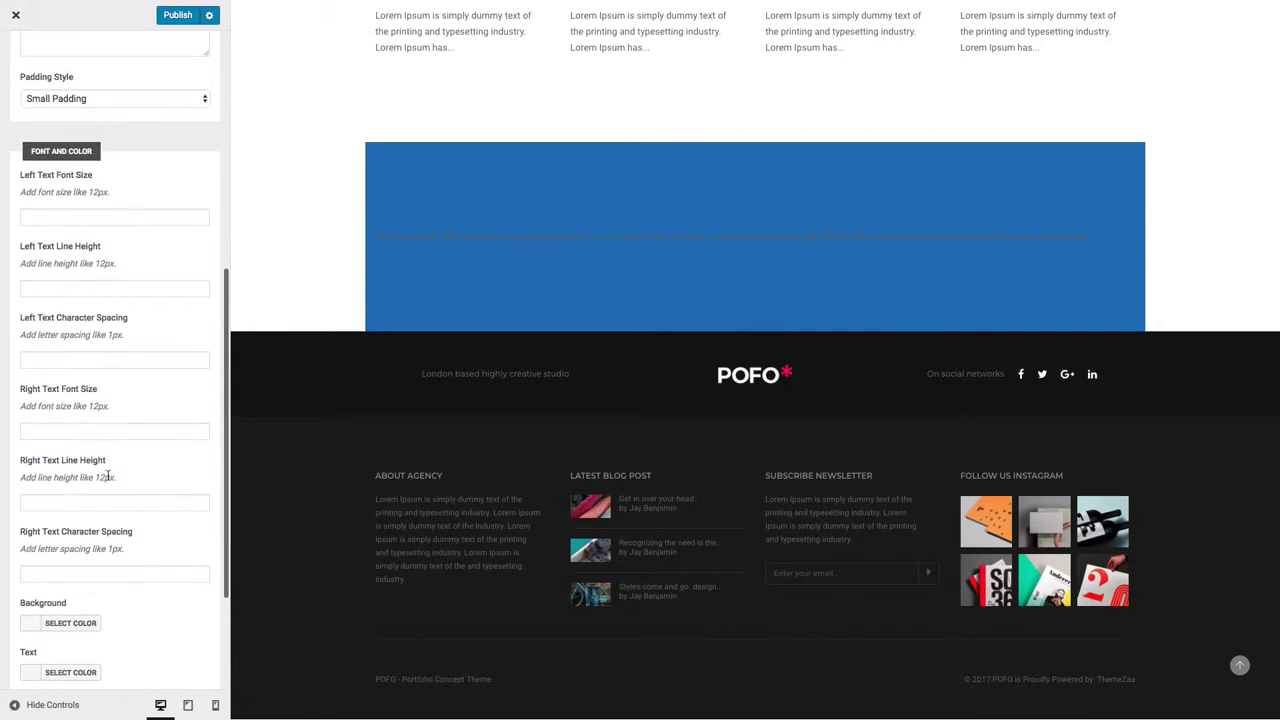
scroll(142, 405, "up", 9)
key("Escape")
key("Escape")
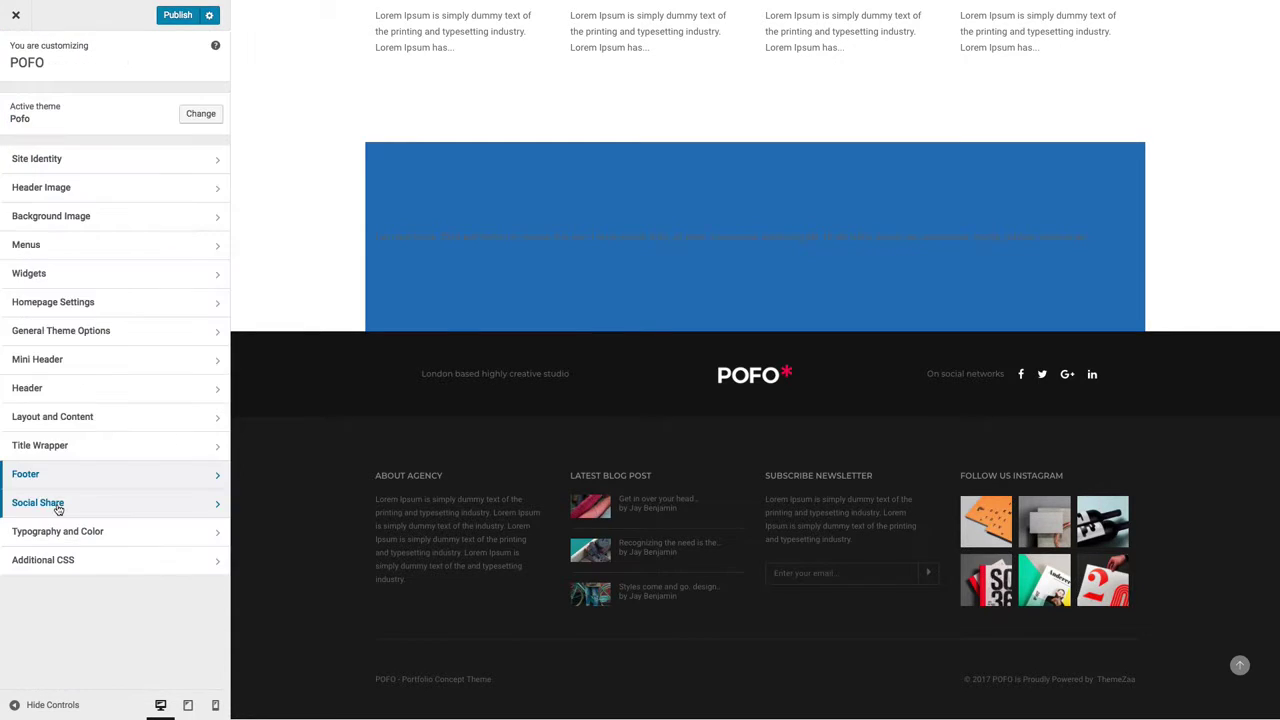
Step: Open Social Share's Post Single settings, review the selectable social media websites, and leave the settings
left_click(58, 508)
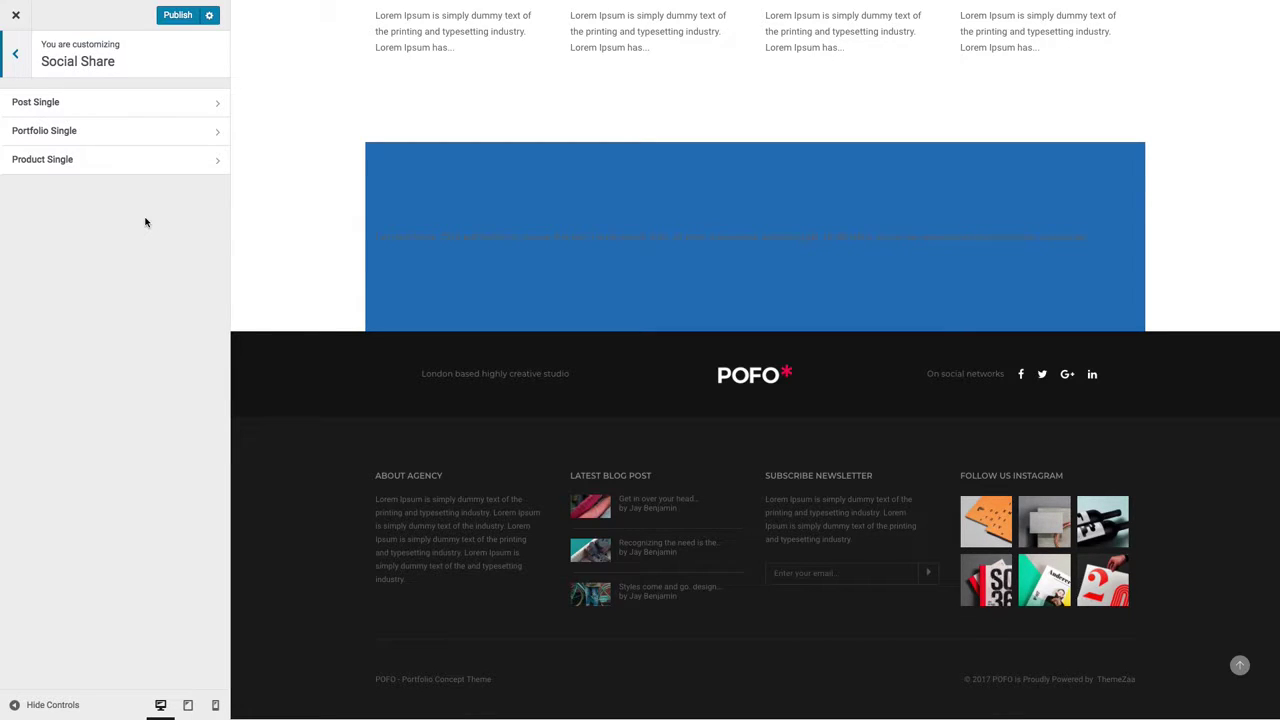
left_click(51, 107)
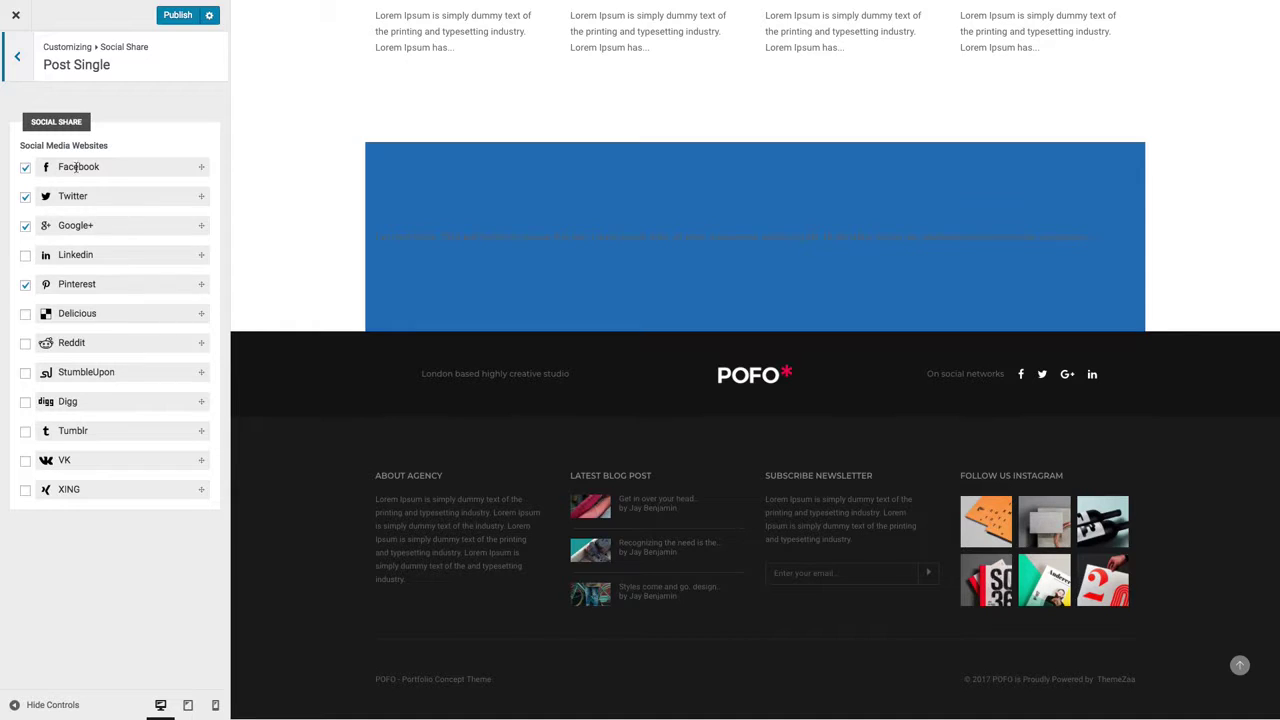
left_click(17, 57)
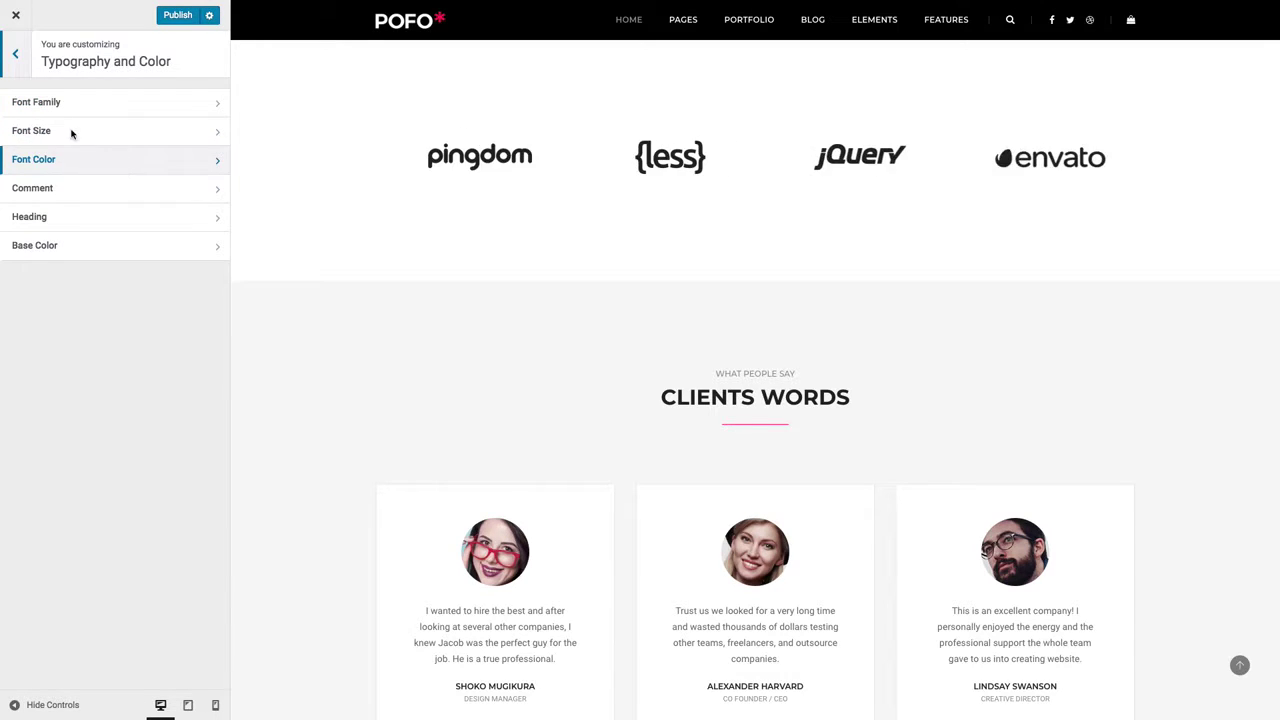
Step: Open Font Family under Typography and Color and review the main/body and additional font, weight and language options
left_click(54, 107)
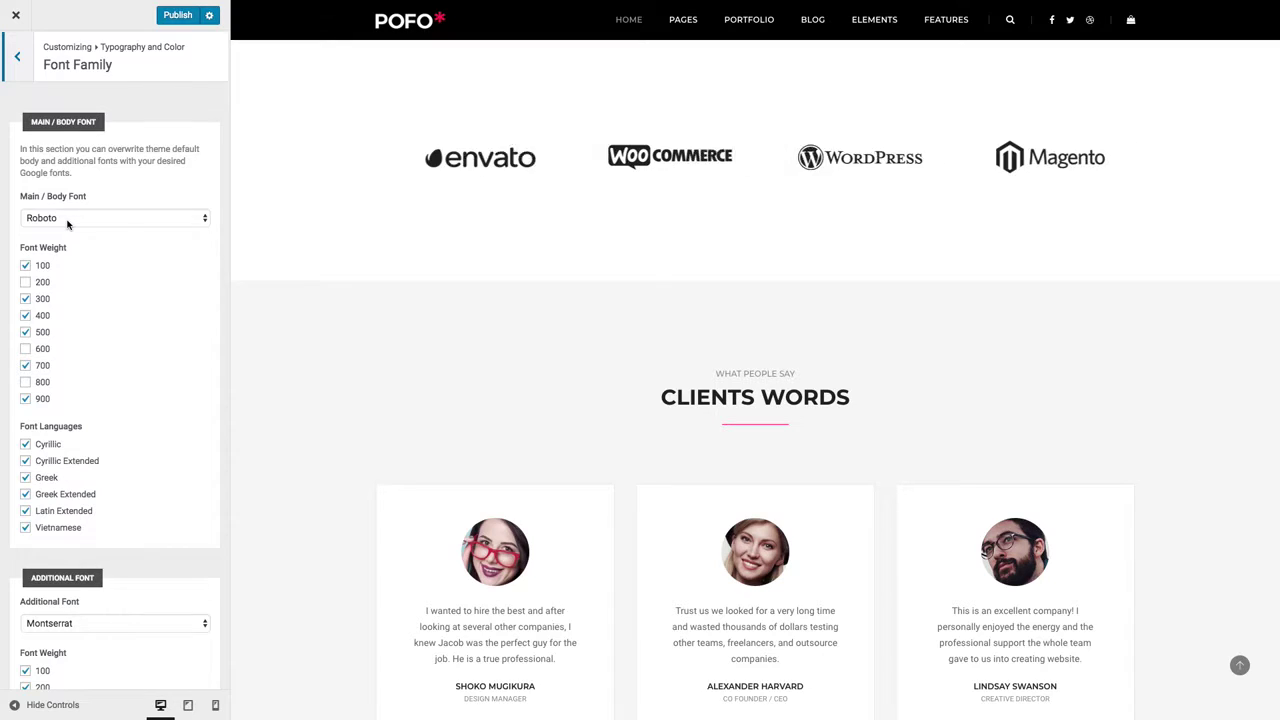
scroll(145, 371, "down", 3)
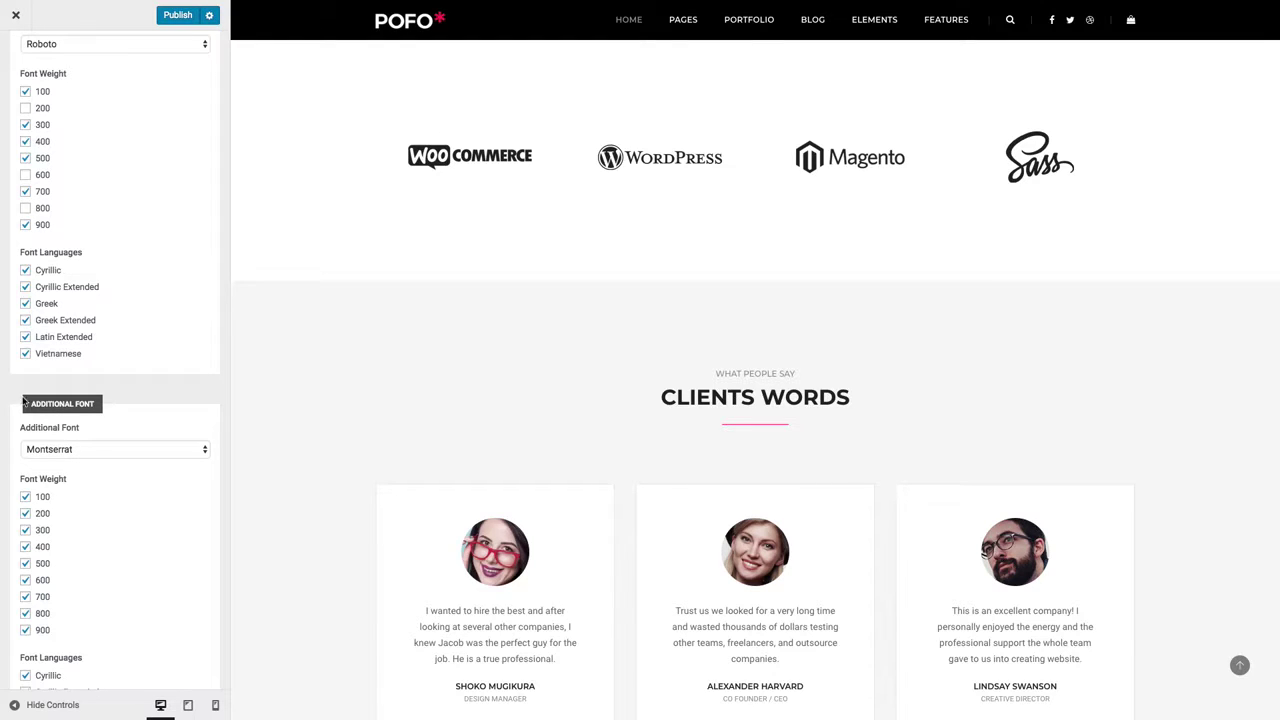
scroll(116, 416, "up", 3)
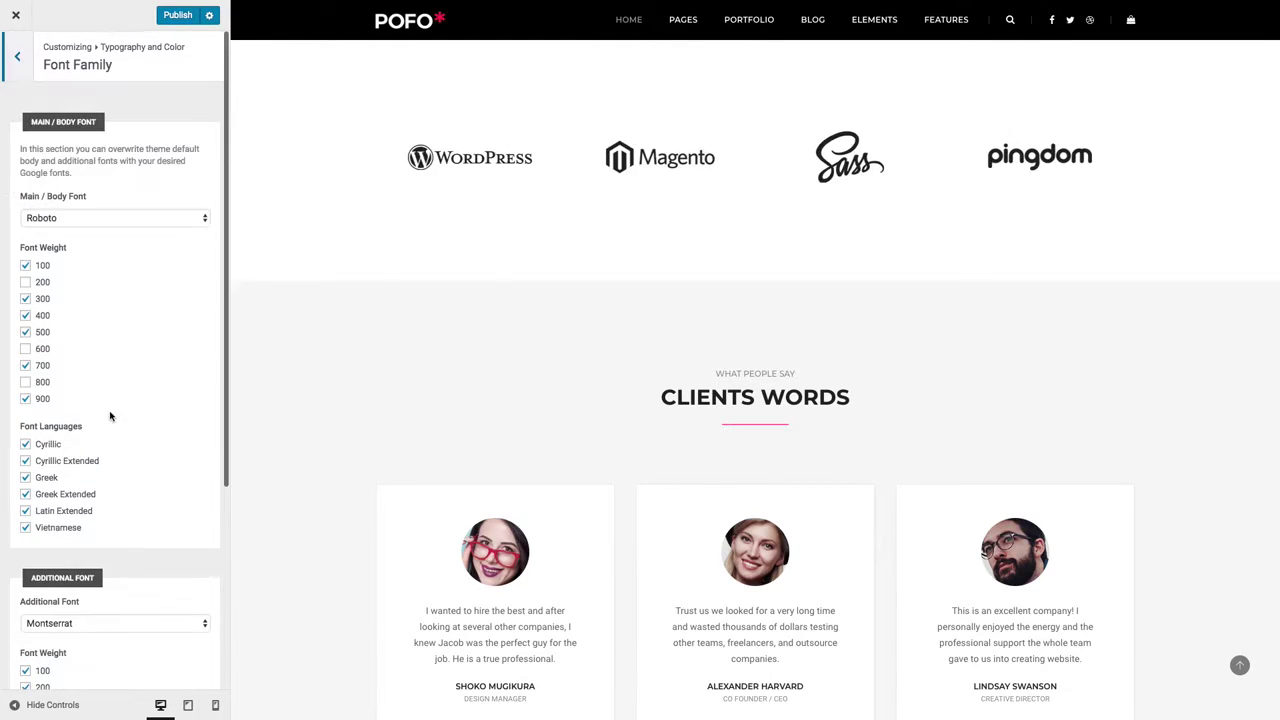
left_click(23, 83)
Step: Review the Font Size settings and the Font Color options for body background, text and links, then return to Typography and Color
left_click(63, 130)
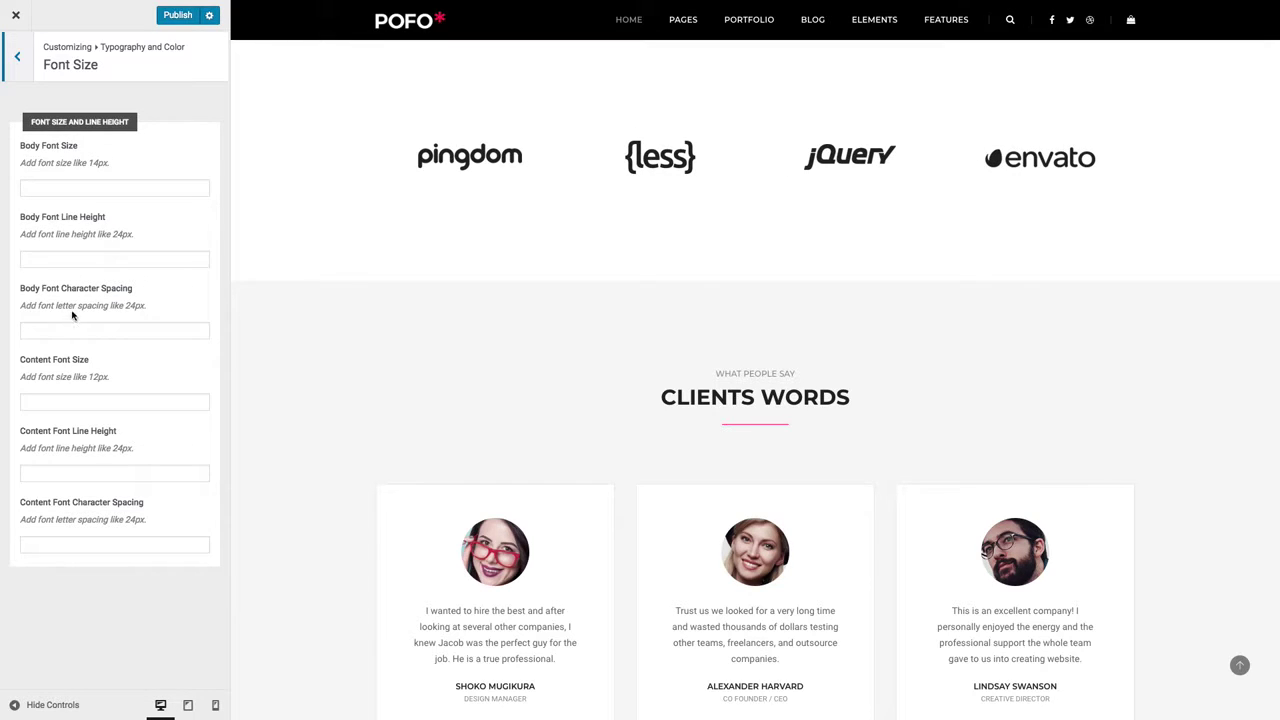
key("Escape")
left_click(63, 163)
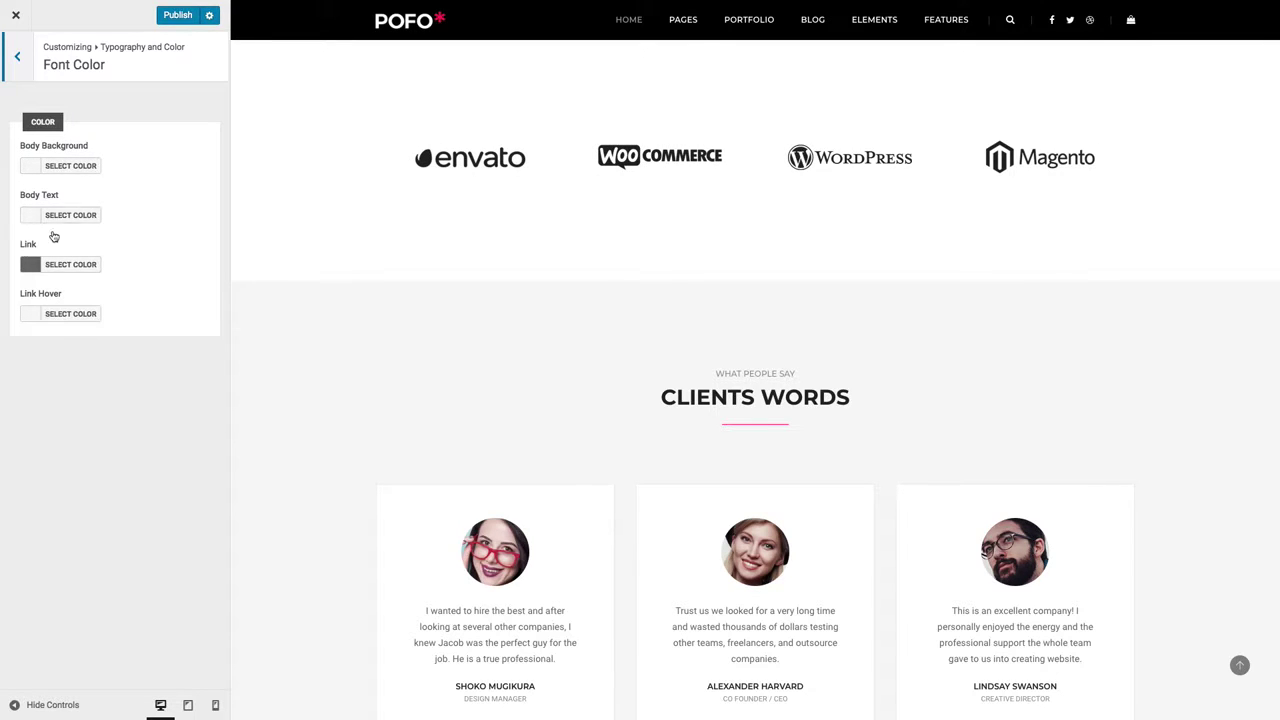
left_click(25, 79)
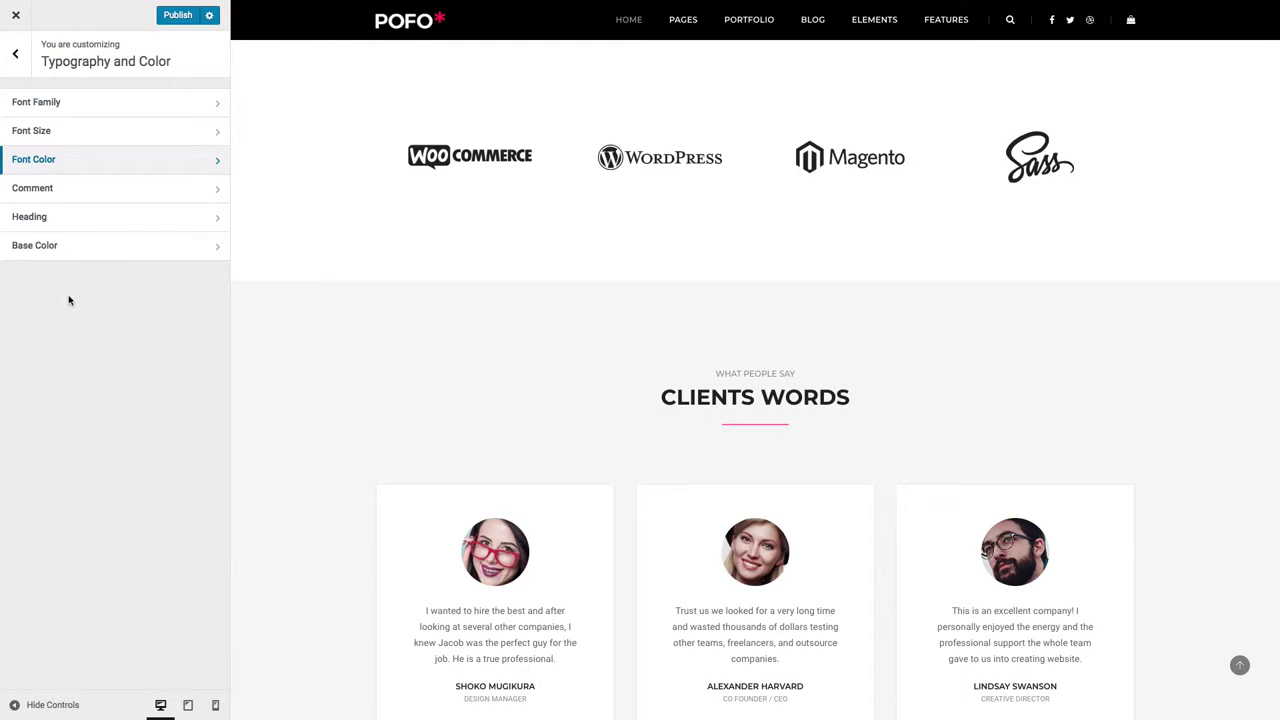
Step: Review the Comment border, title font and color options and the Heading settings for the H1 logo and heading fonts
left_click(71, 195)
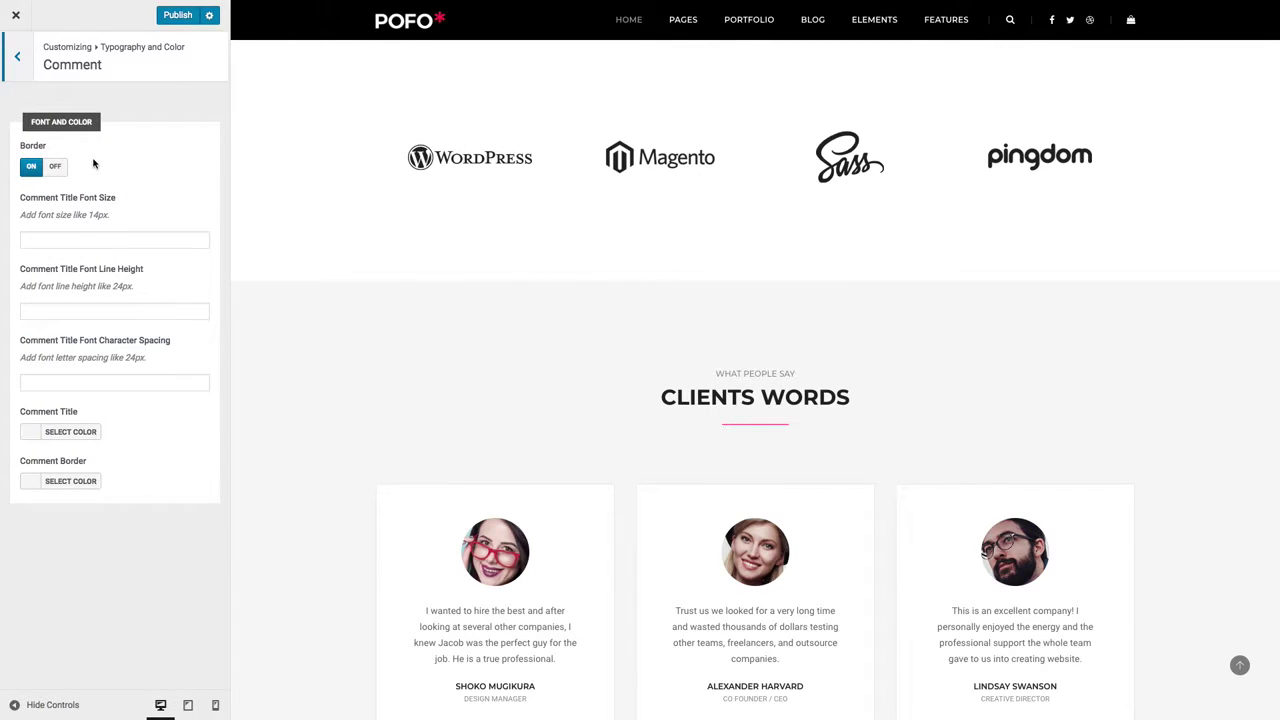
left_click(17, 56)
left_click(51, 217)
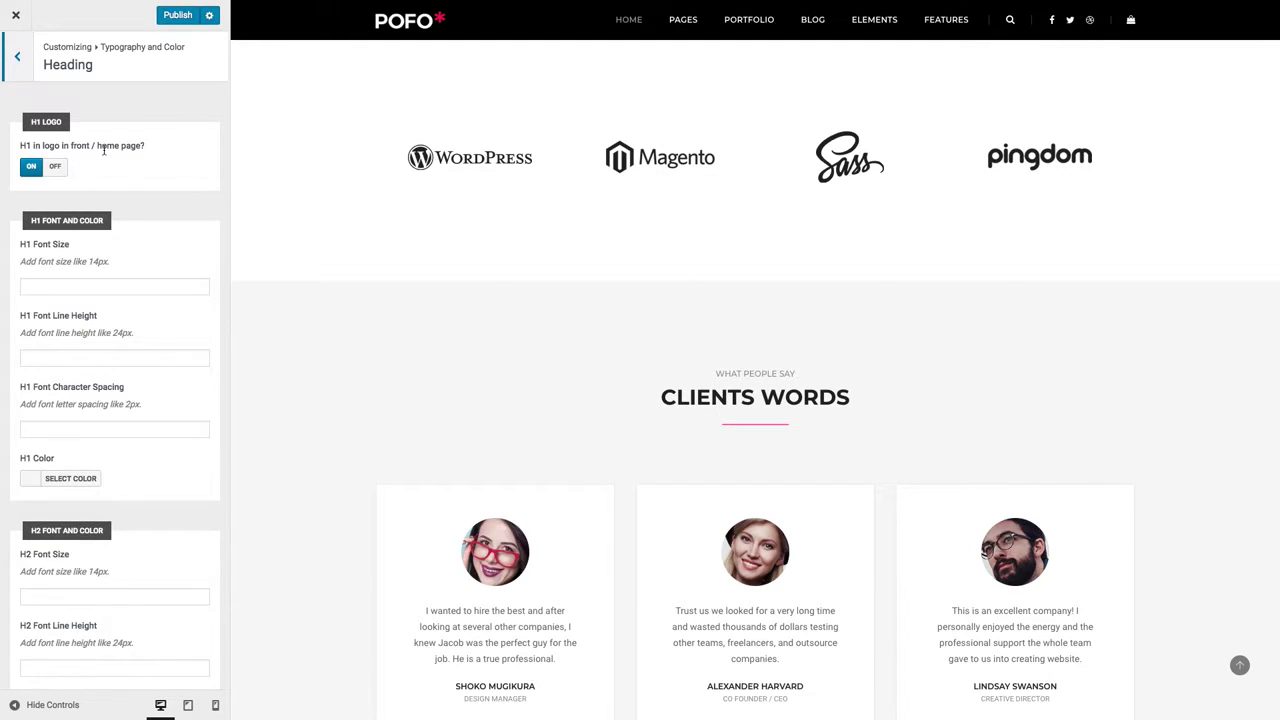
key("Escape")
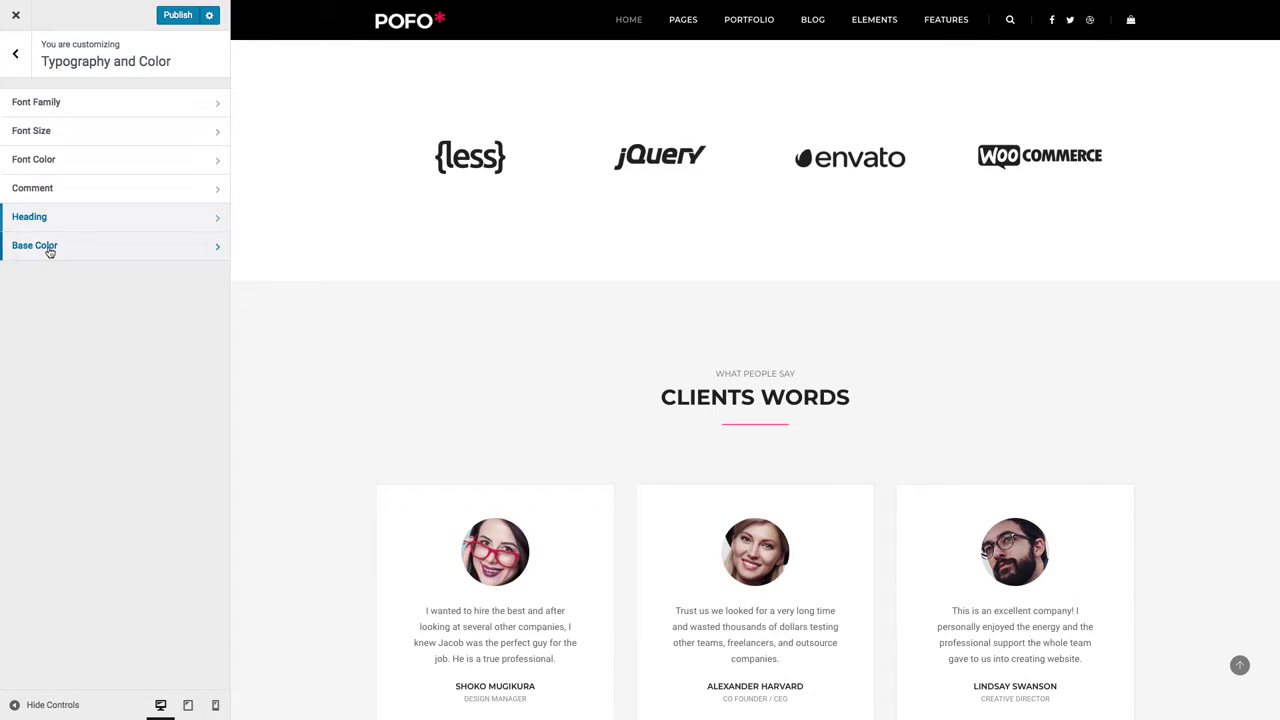
Step: Open the Base Color setting, look through the page preview for colored accents, and return to the main Customizer list
left_click(50, 252)
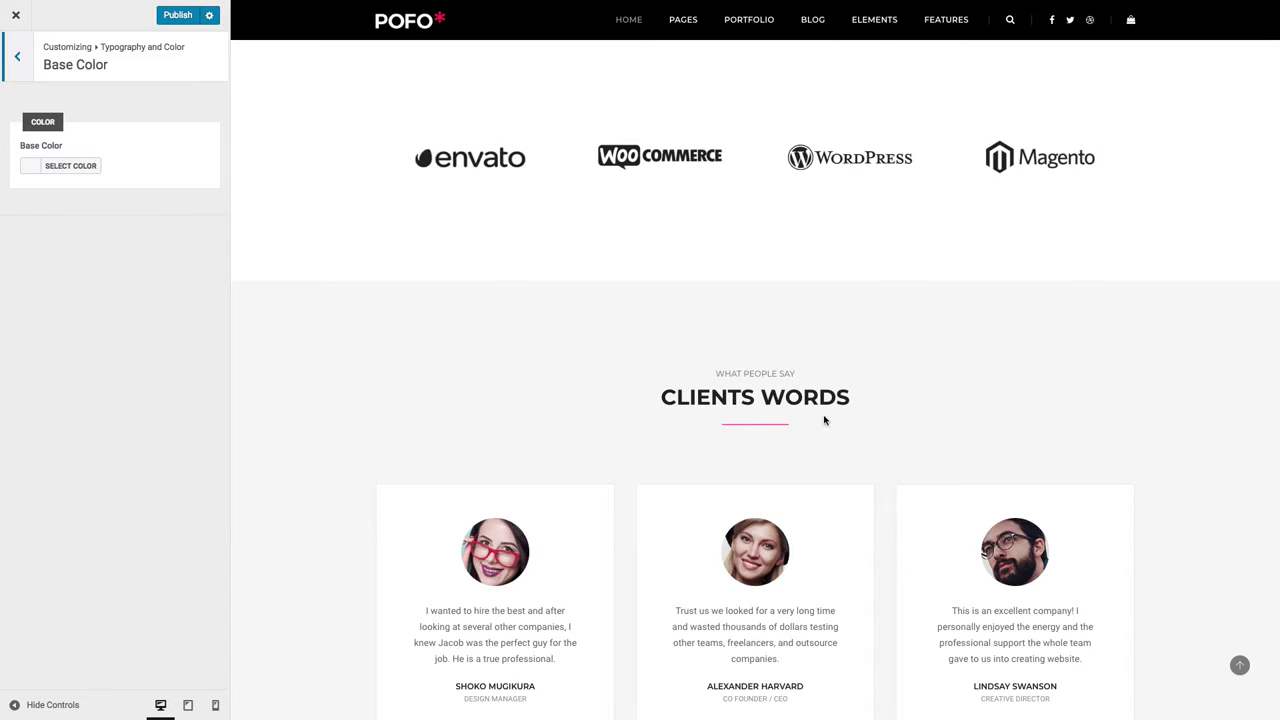
scroll(734, 447, "down", 1)
scroll(734, 447, "down", 3)
scroll(734, 447, "up", 12)
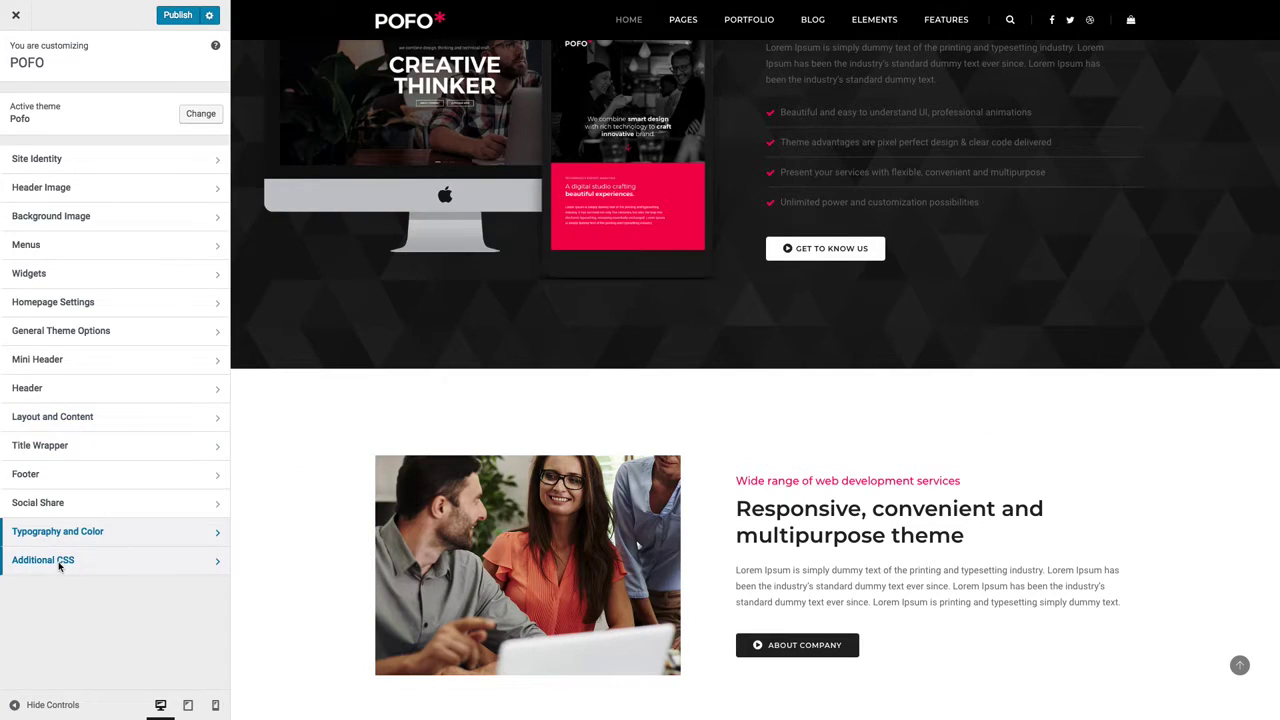
Step: Open the Additional CSS section, look at its code editor, and return to the main Customizer list
left_click(59, 566)
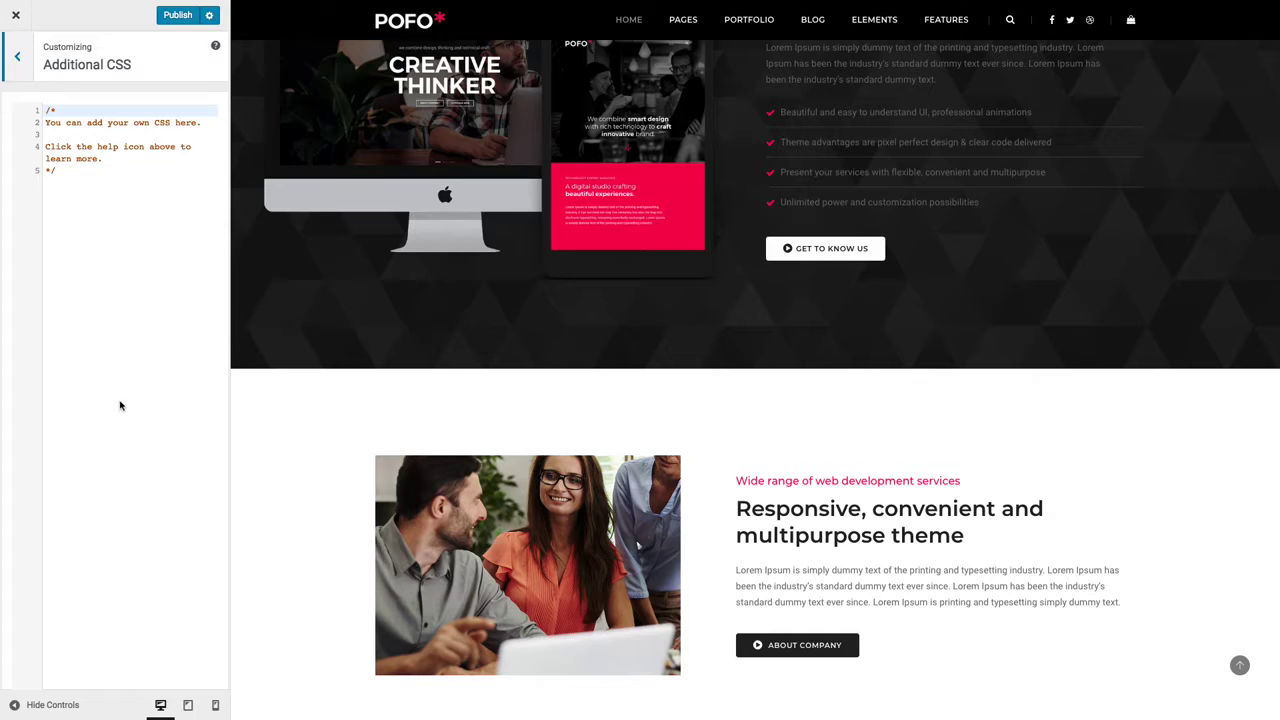
left_click(138, 243)
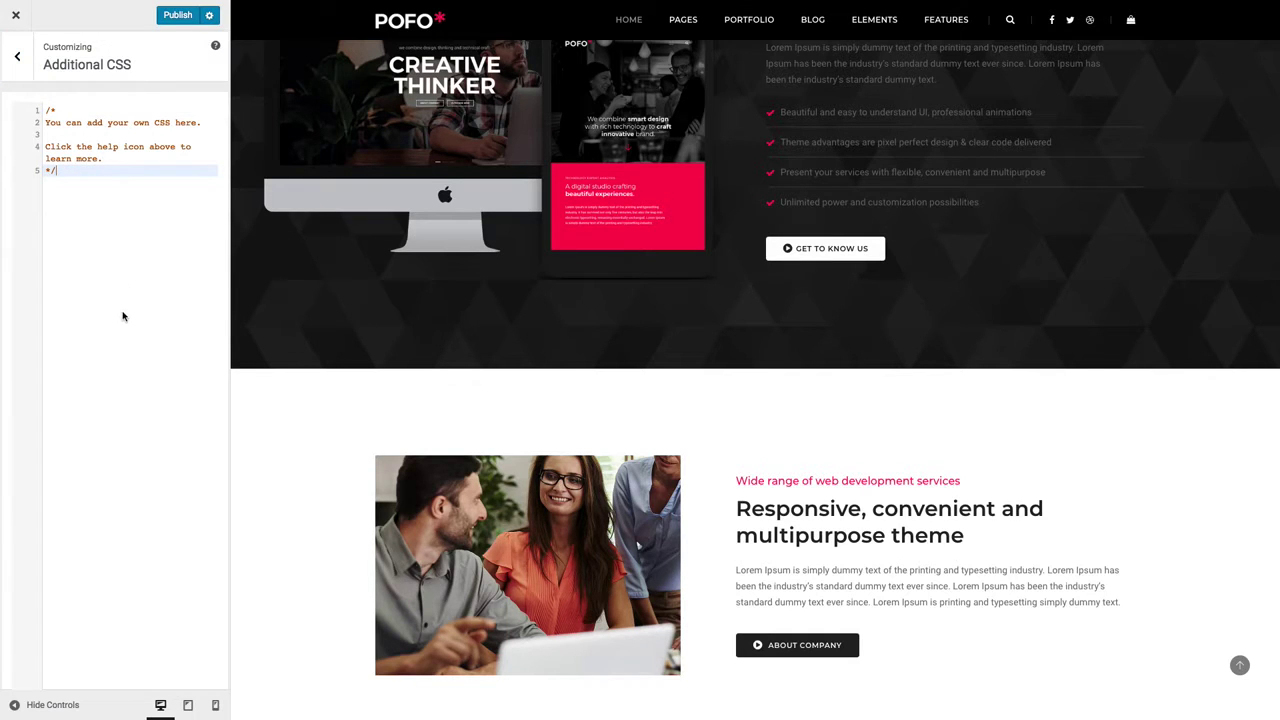
left_click(17, 56)
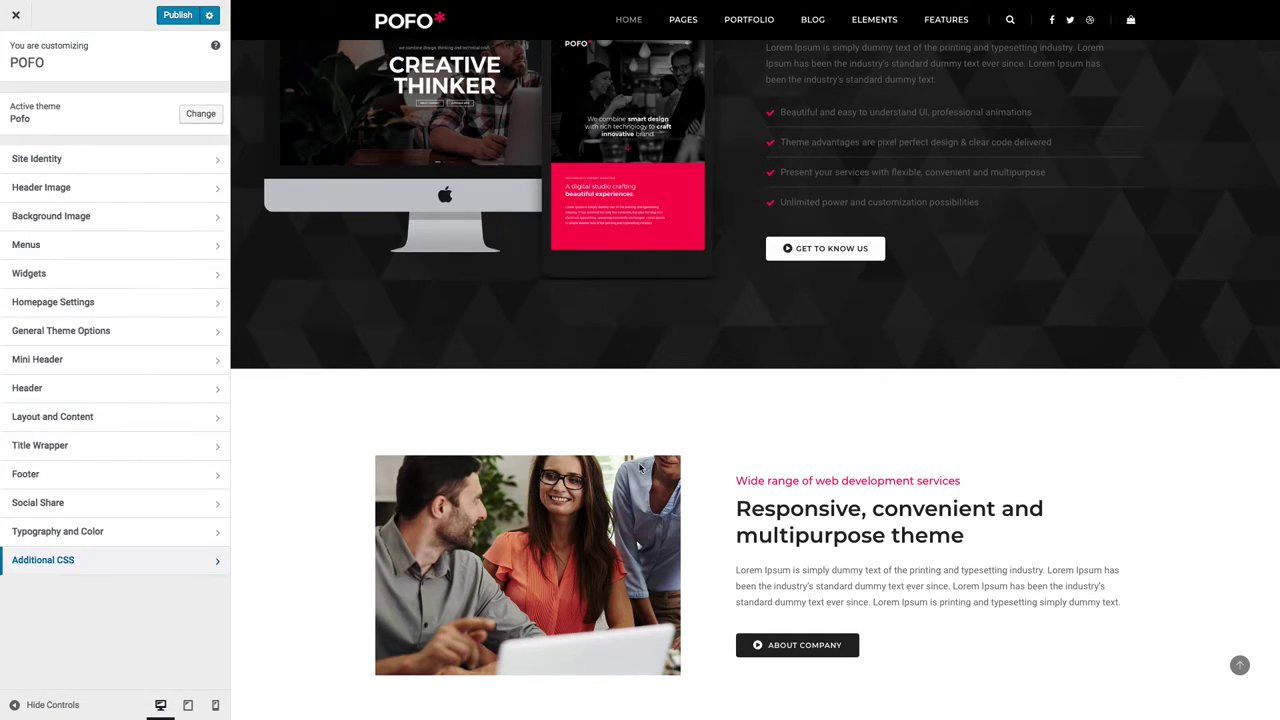